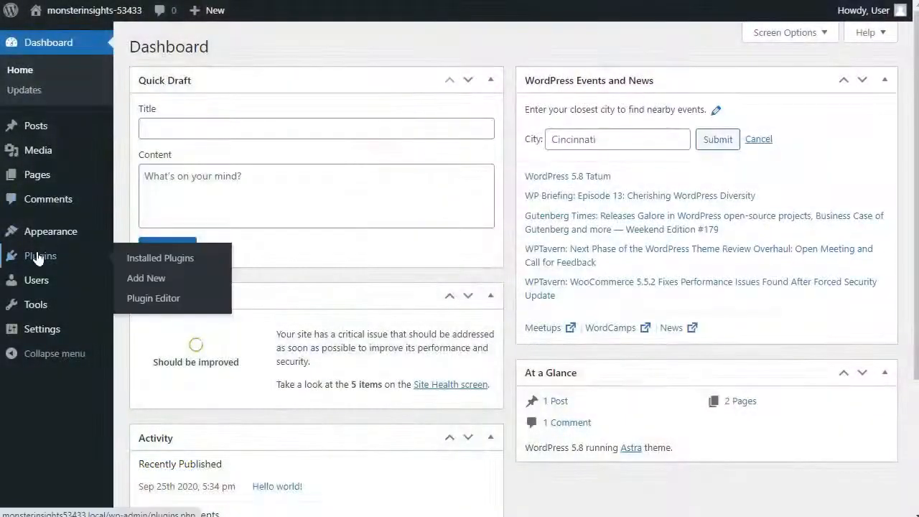
Add the Theme My Login plugin from Plugins > Add New and activate it.
left_click(142, 280)
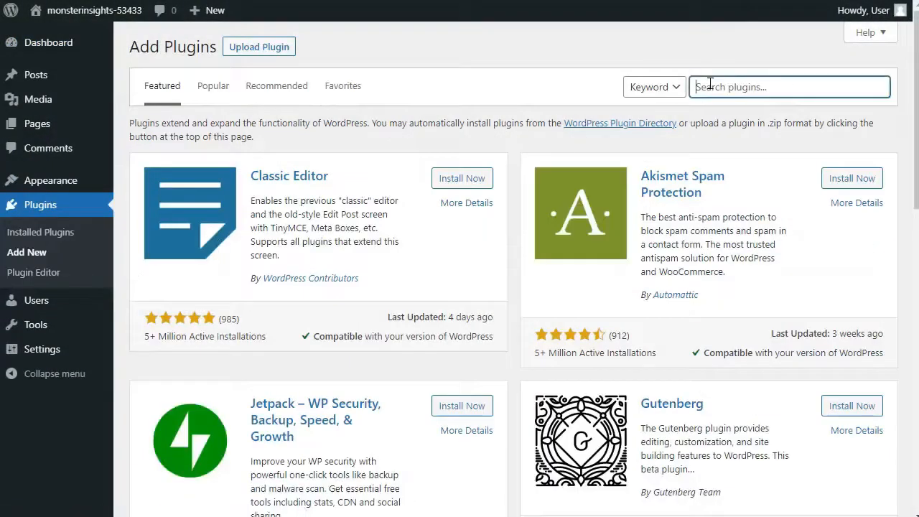
type("theme my login")
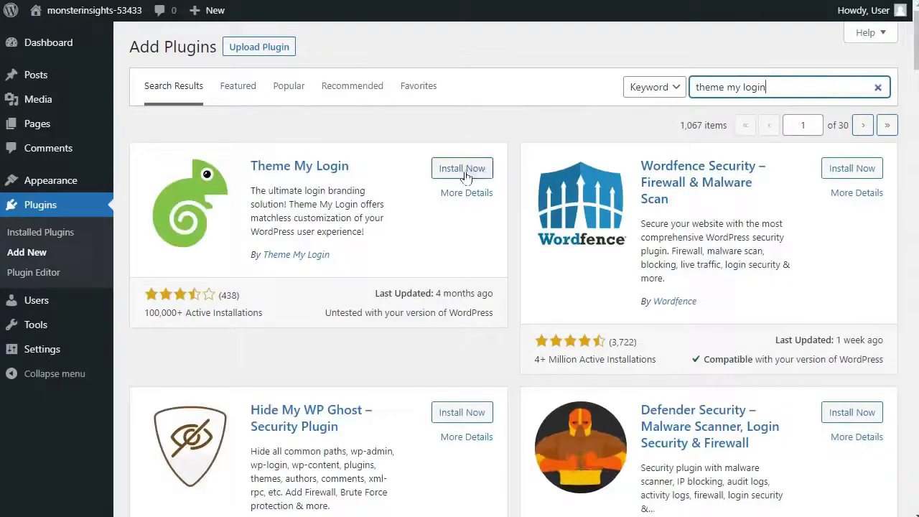
left_click(463, 170)
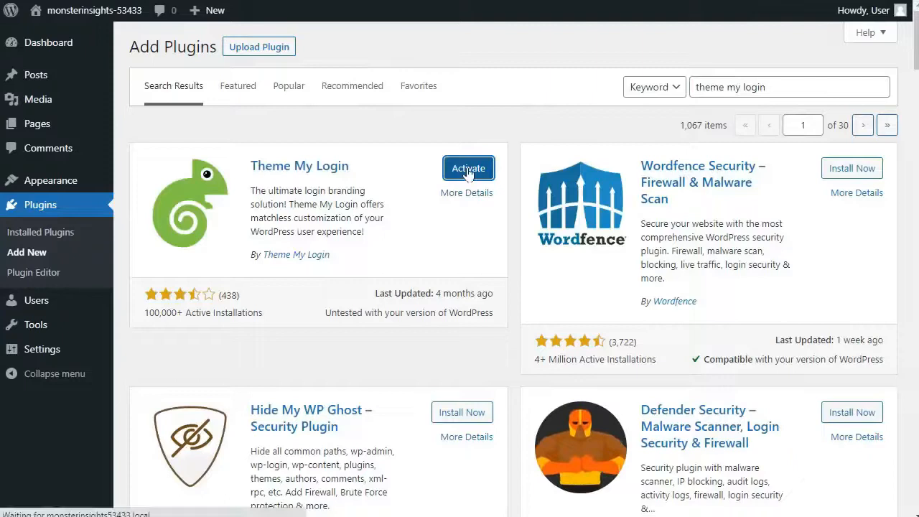
left_click(460, 168)
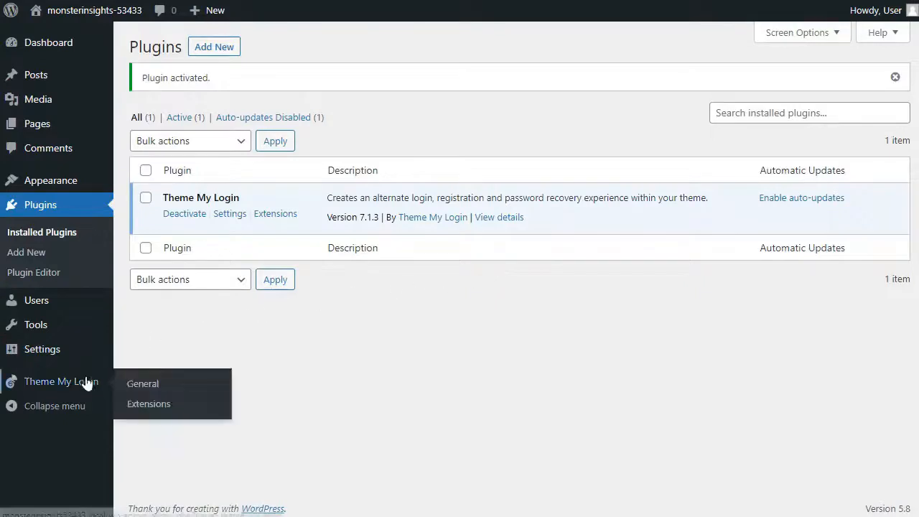
mouse_move(61, 381)
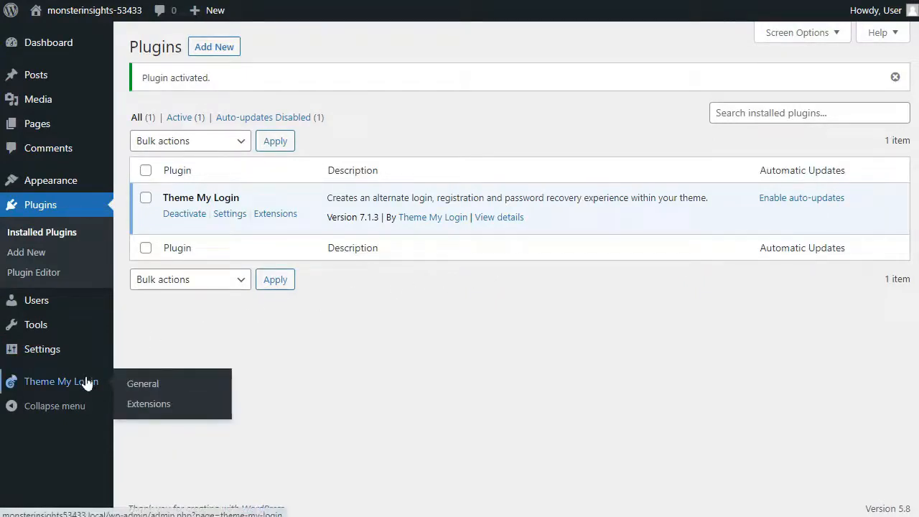
Review the default action slugs in Theme My Login's General settings.
left_click(148, 387)
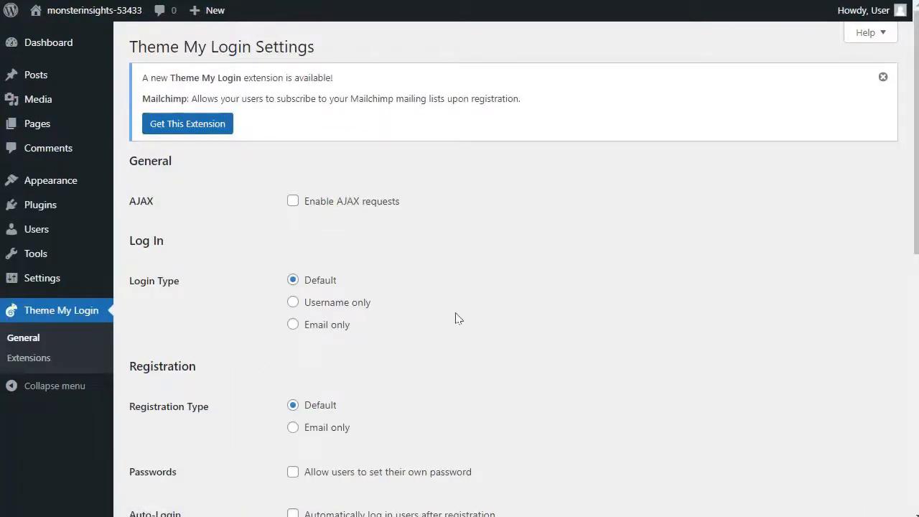
scroll(467, 316, "down", 4)
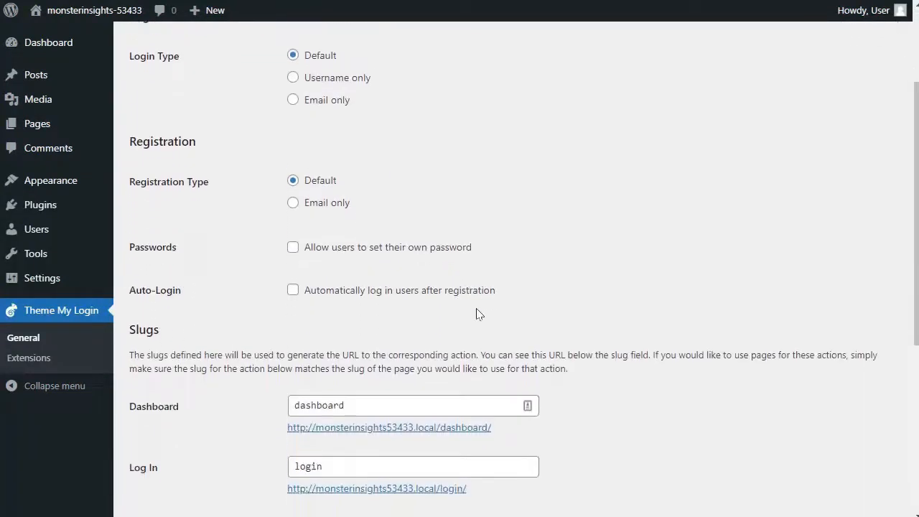
scroll(572, 309, "down", 2)
scroll(580, 309, "down", 2)
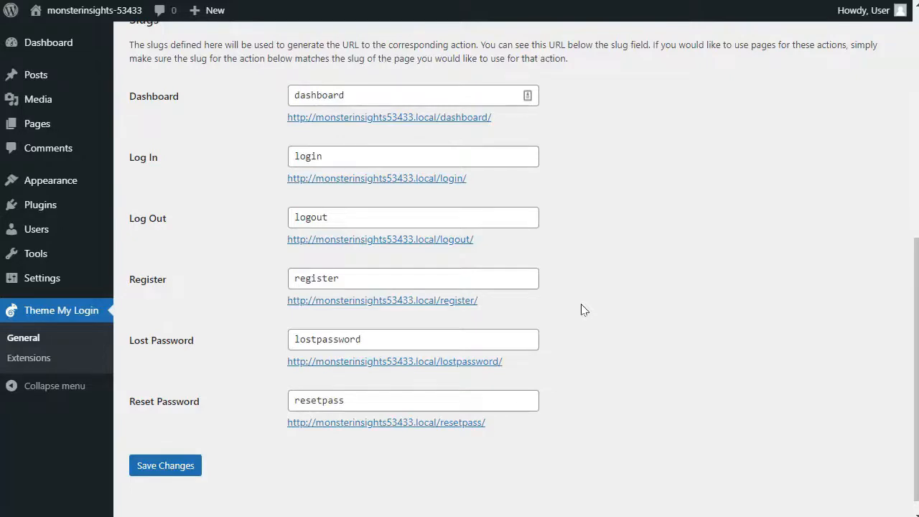
mouse_move(38, 124)
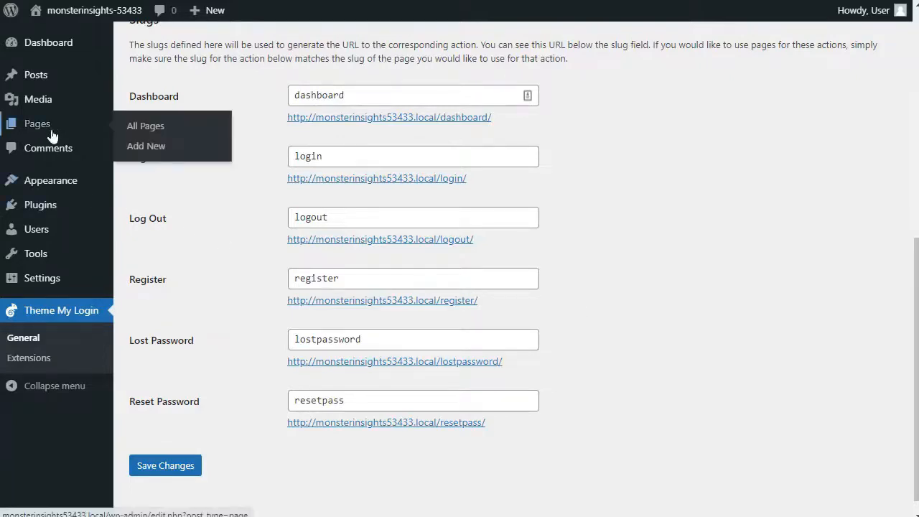
Create a page titled 'Login' holding a Shortcode block with [theme-my-login].
left_click(140, 146)
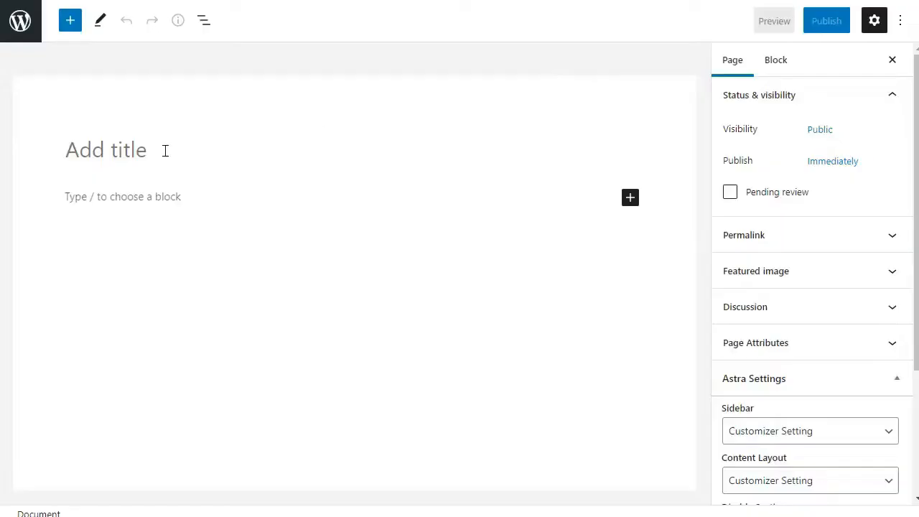
left_click(165, 150)
type("Login")
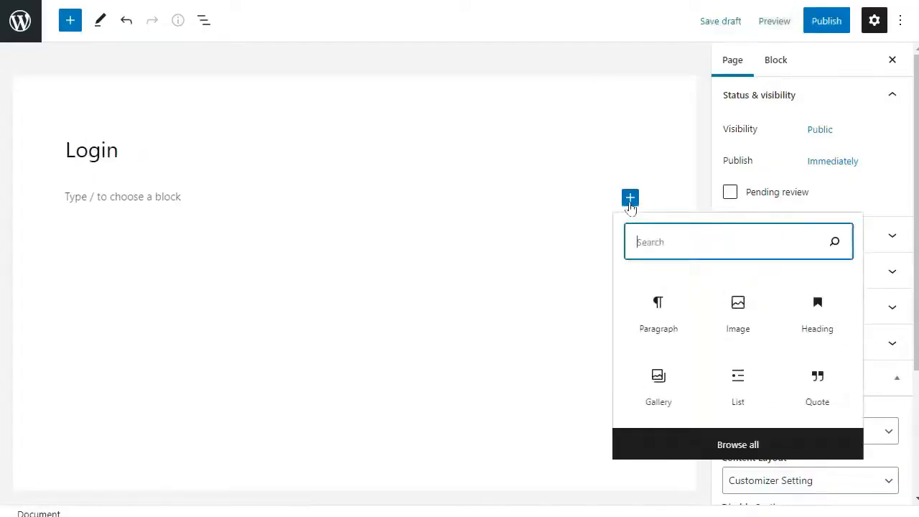
type("short")
key("Return")
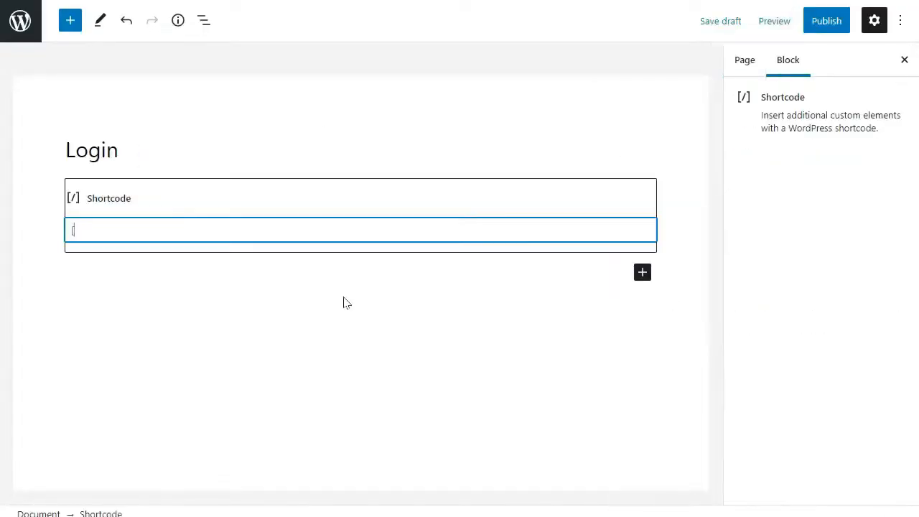
type("theme-my-login]")
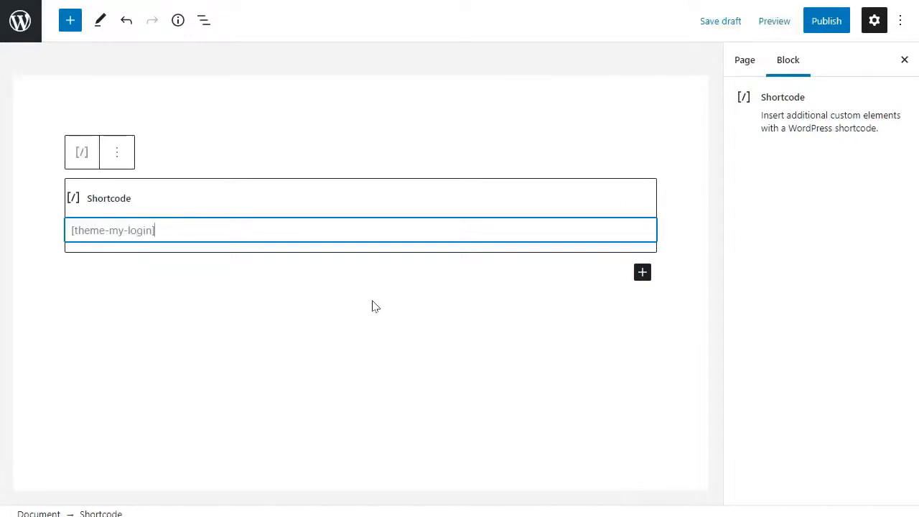
left_click(605, 156)
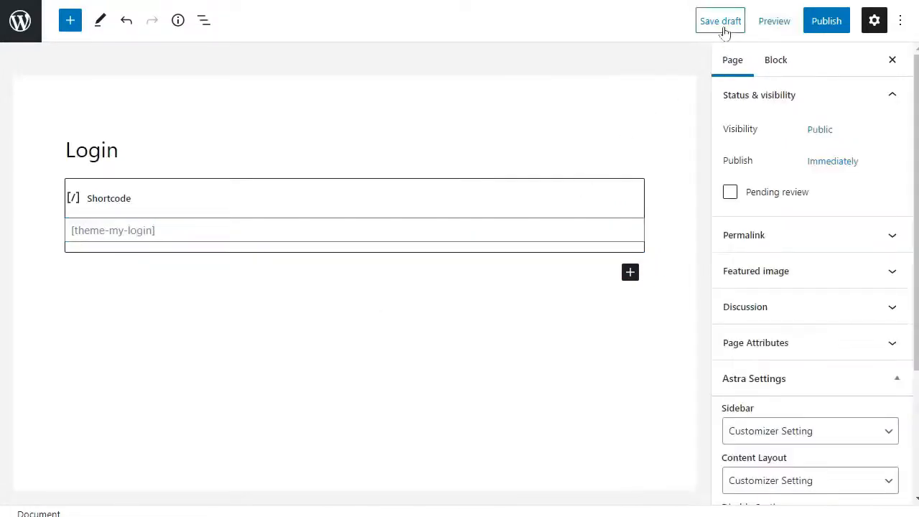
Save the Login page as a draft and preview it in a new tab.
left_click(721, 23)
left_click(776, 25)
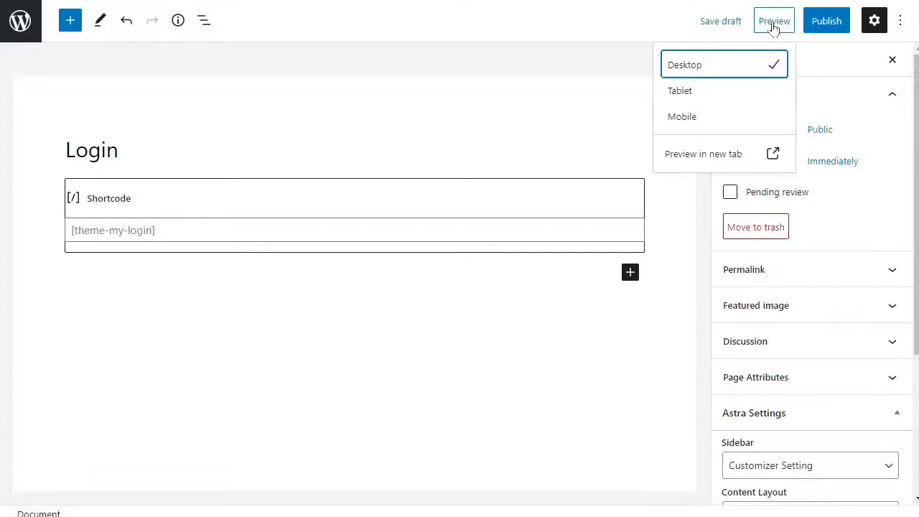
left_click(716, 160)
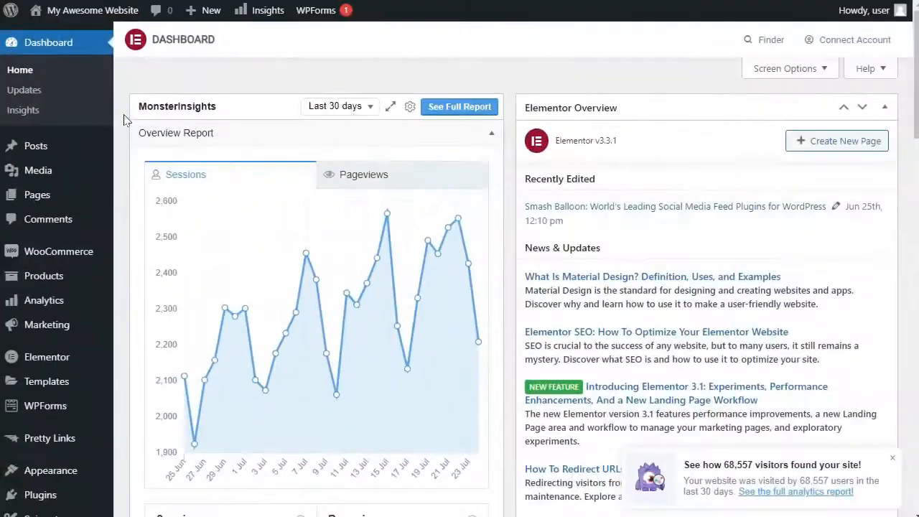
scroll(123, 120, "down", 1)
scroll(123, 119, "down", 1)
scroll(123, 119, "down", 1)
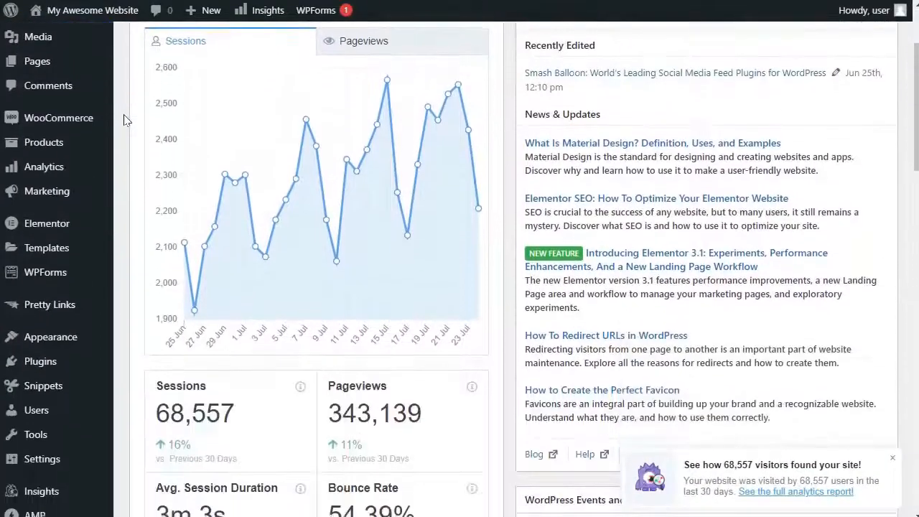
scroll(119, 144, "down", 1)
mouse_move(46, 201)
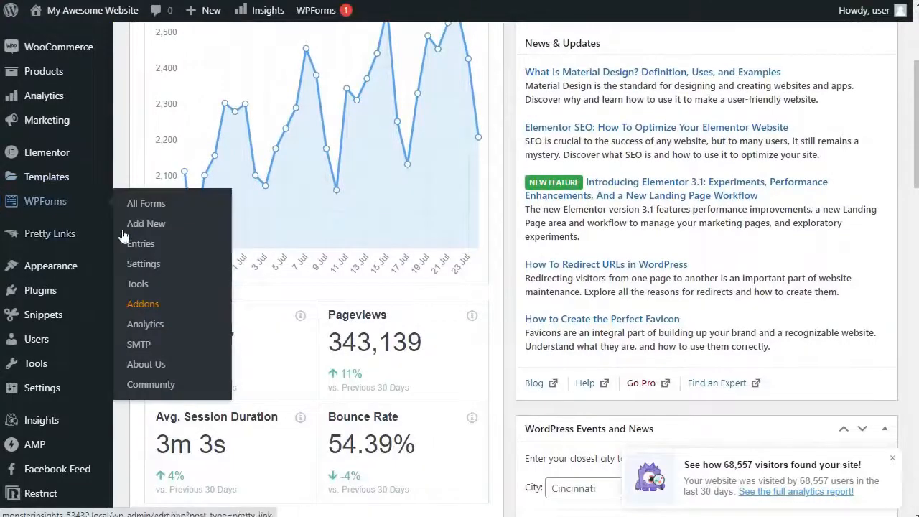
View the WPForms general settings showing the verified Pro license key.
left_click(136, 268)
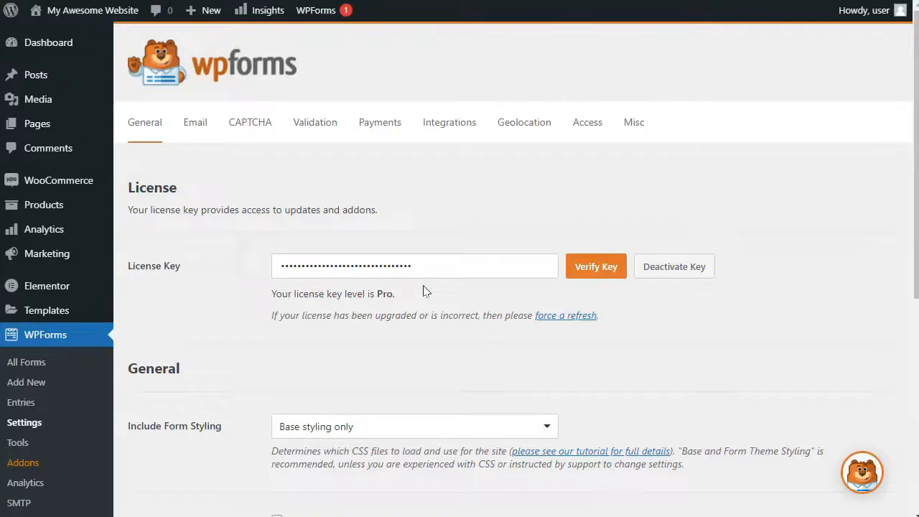
Find the User Registration Addon under WPForms Addons by searching 'User' and install it.
left_click(21, 467)
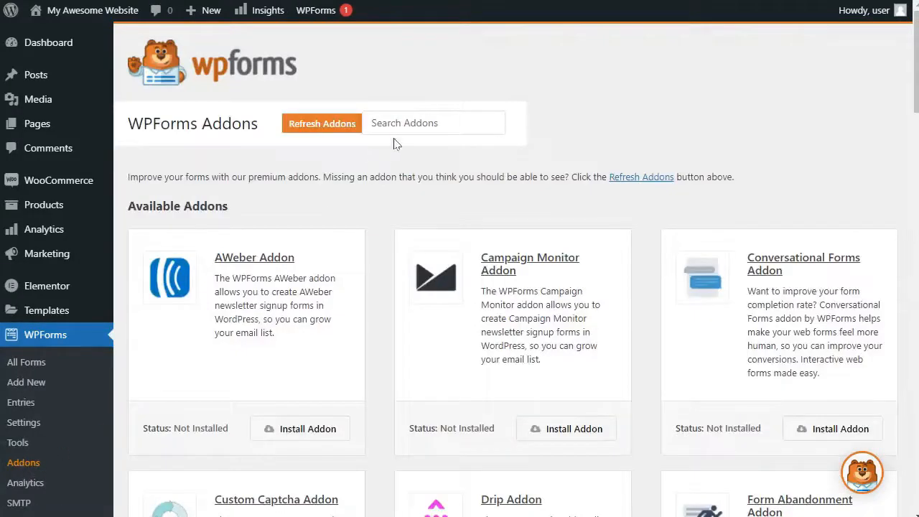
left_click(396, 124)
type("Us")
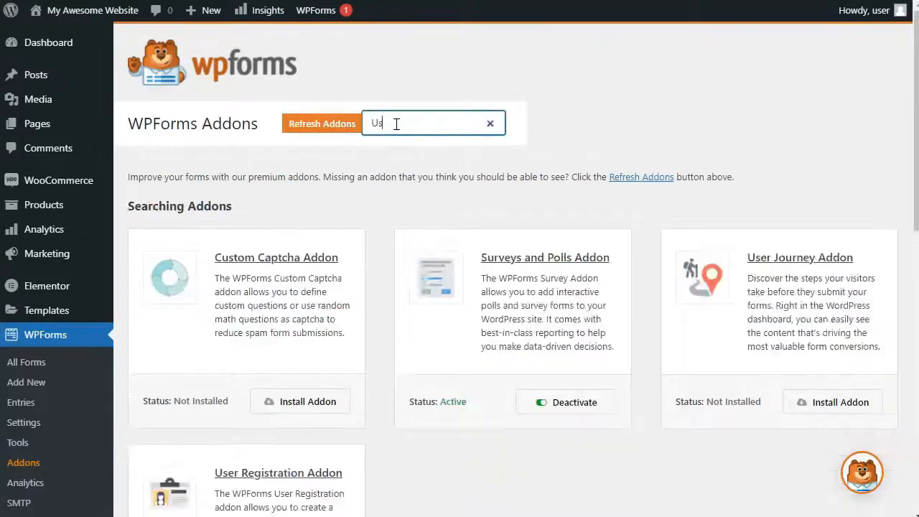
type("er")
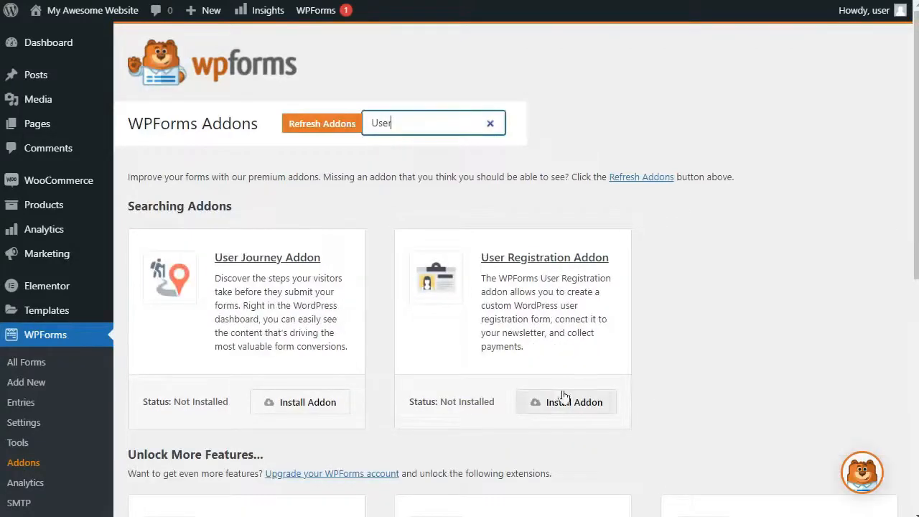
left_click(564, 403)
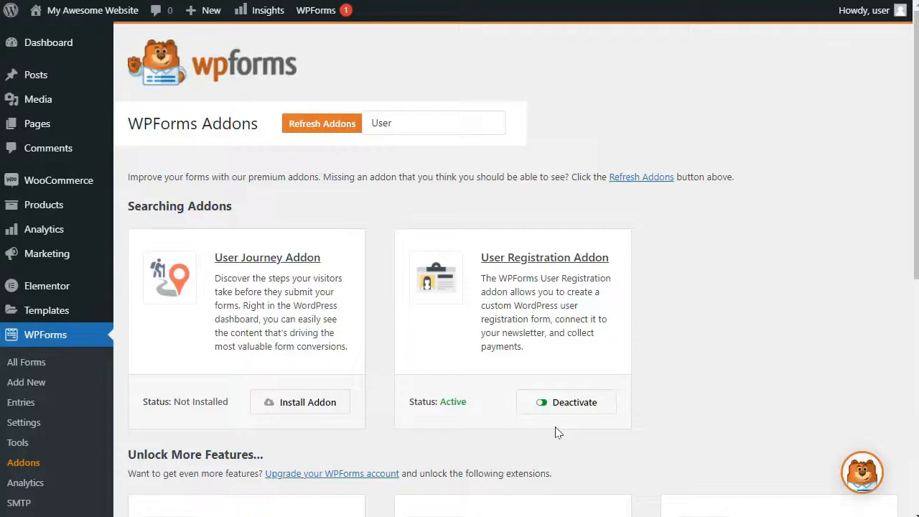
Start a new WPForms form from the User Registration Form template.
left_click(20, 388)
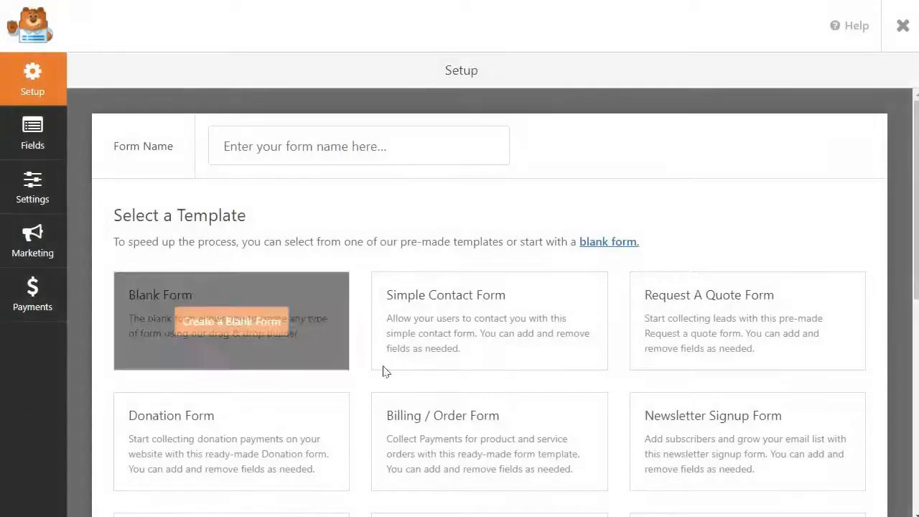
scroll(901, 343, "down", 1)
scroll(747, 309, "down", 2)
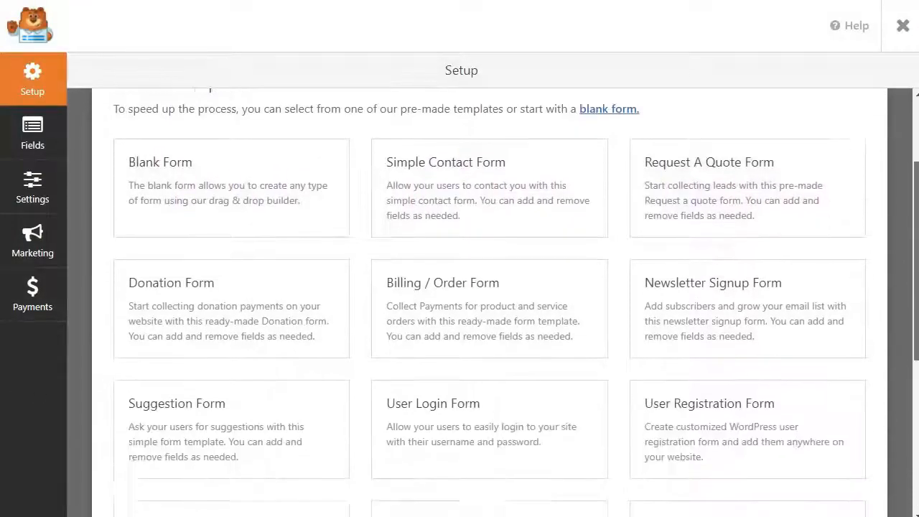
scroll(747, 309, "down", 3)
left_click(716, 267)
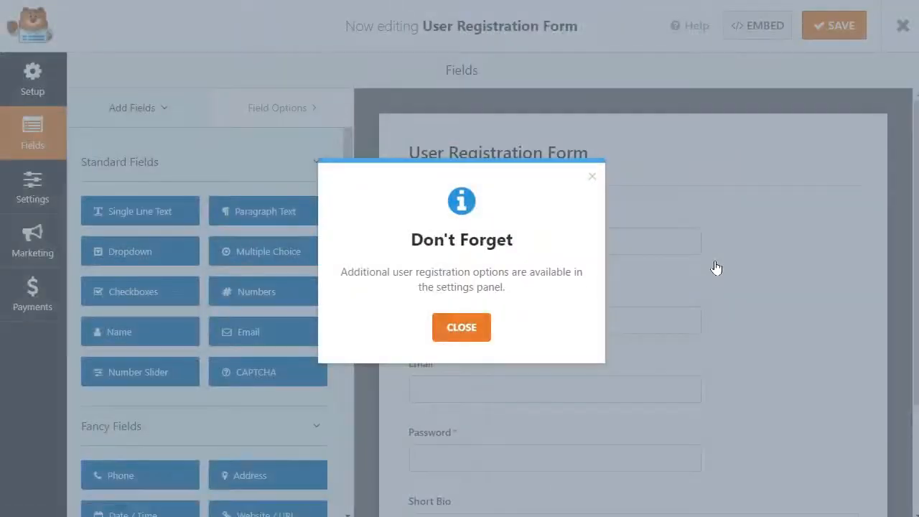
left_click(468, 329)
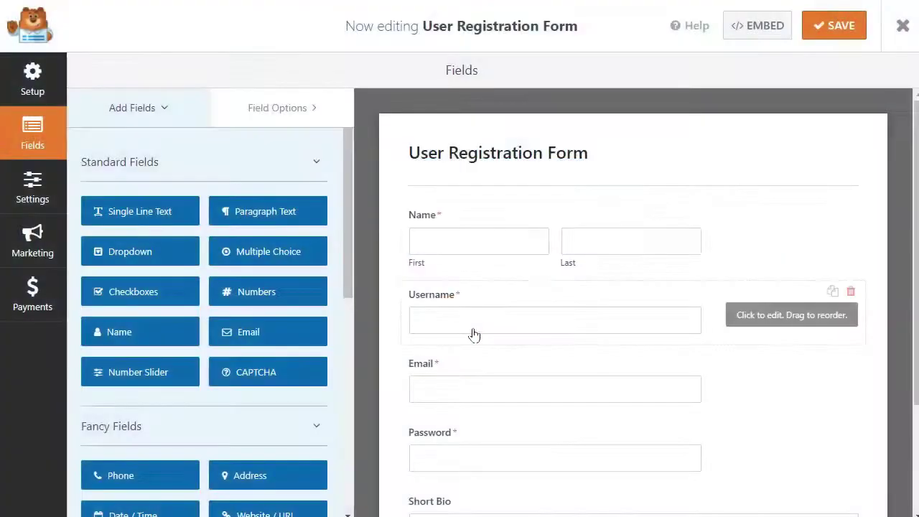
Keep the copied Name field in First Last format and delete the Short Bio field.
left_click(530, 249)
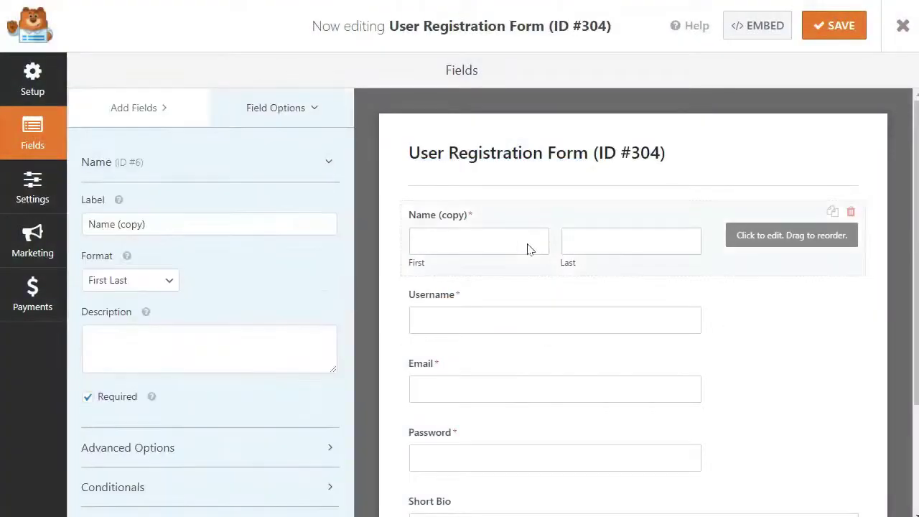
left_click(178, 227)
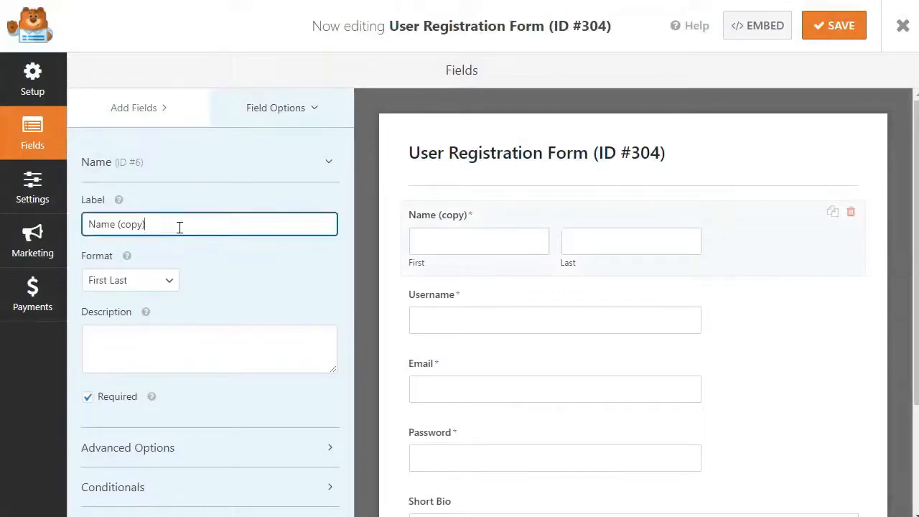
left_click(170, 284)
left_click(171, 284)
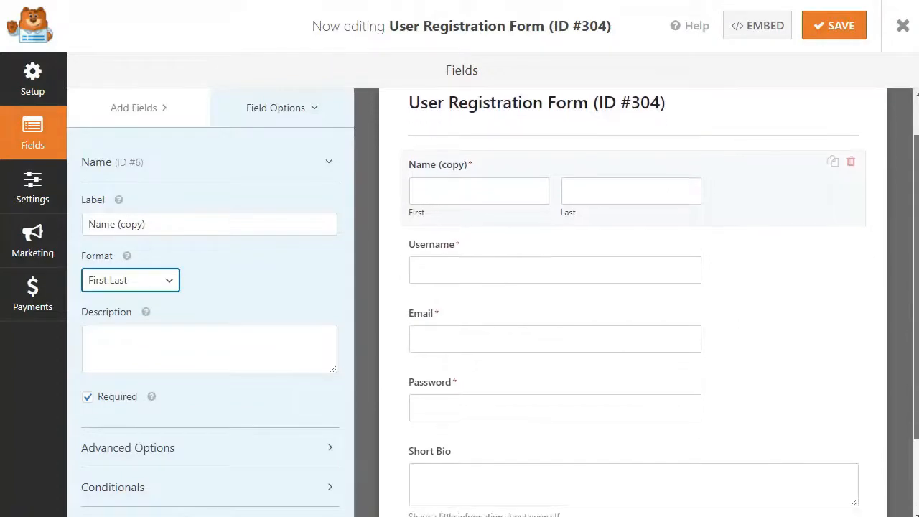
left_click_drag(917, 368, 916, 473)
left_click(851, 349)
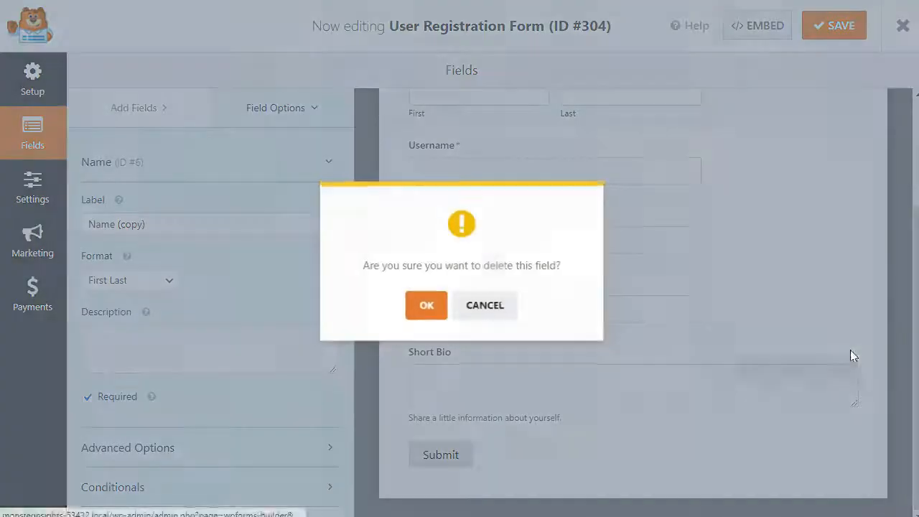
left_click(425, 306)
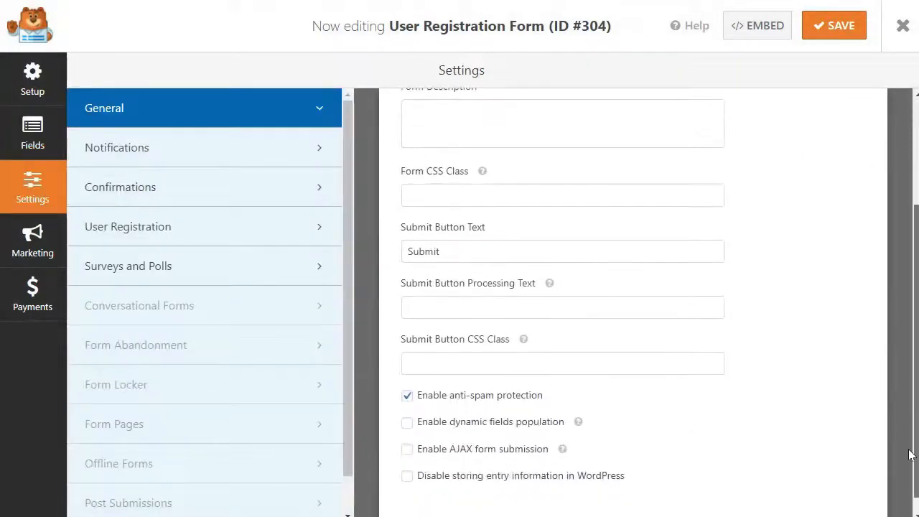
Change the form's submit button text to 'Login' and save.
double_click(440, 251)
key("BackSpace")
type("Login")
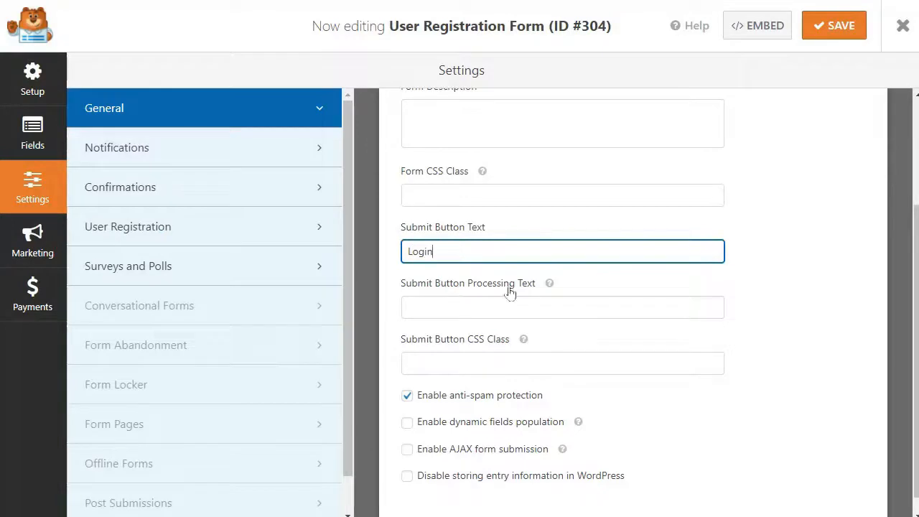
left_click(837, 30)
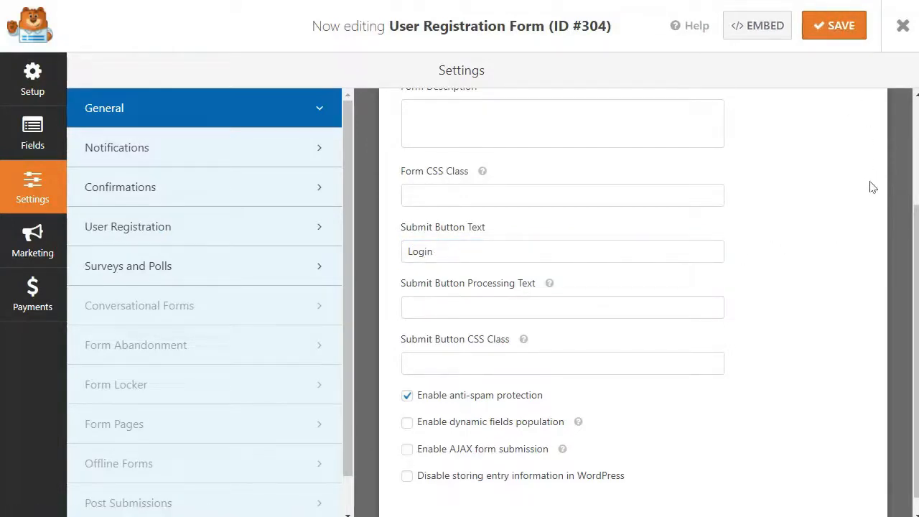
Replace the confirmation message with 'You Are Now Logged In!', save the form and close the builder.
left_click(287, 194)
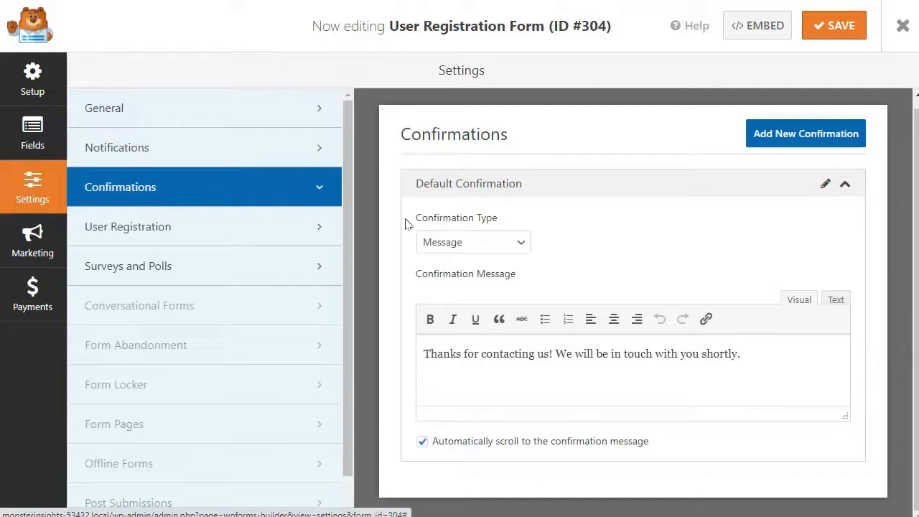
left_click(520, 248)
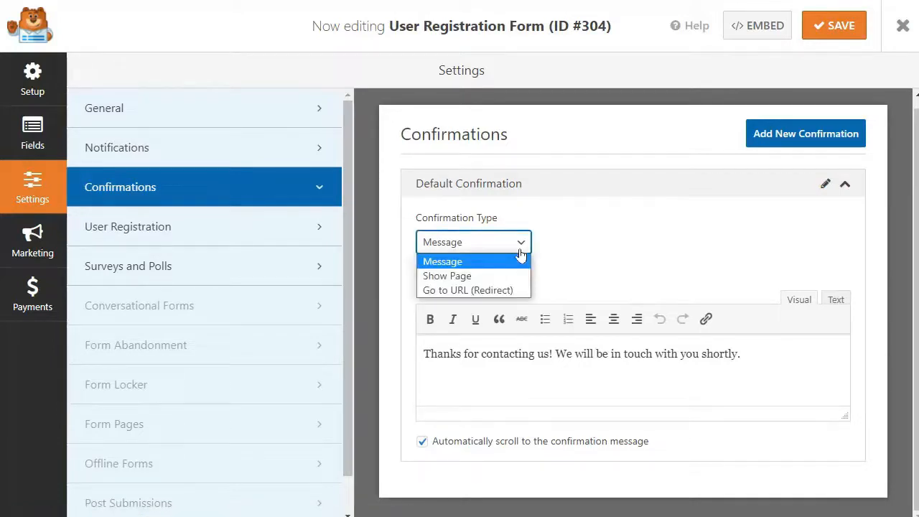
left_click_drag(740, 353, 420, 343)
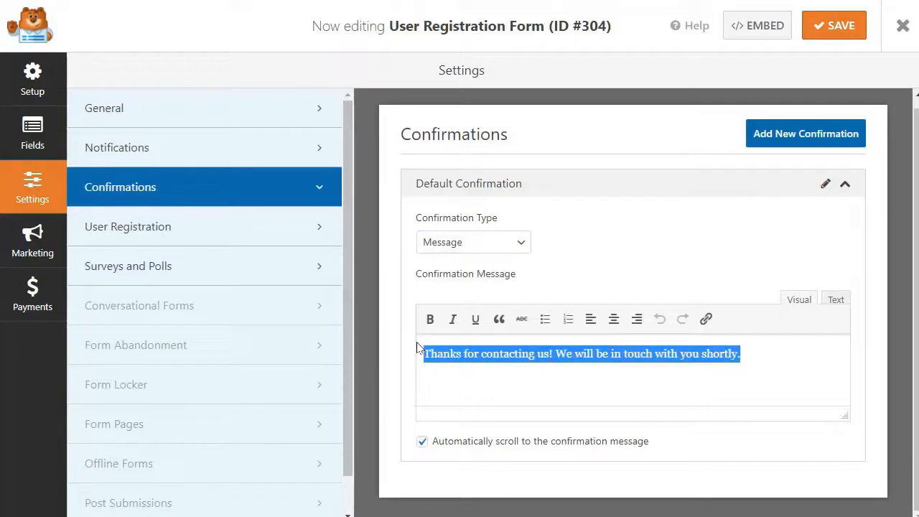
key("BackSpace")
type("You Are")
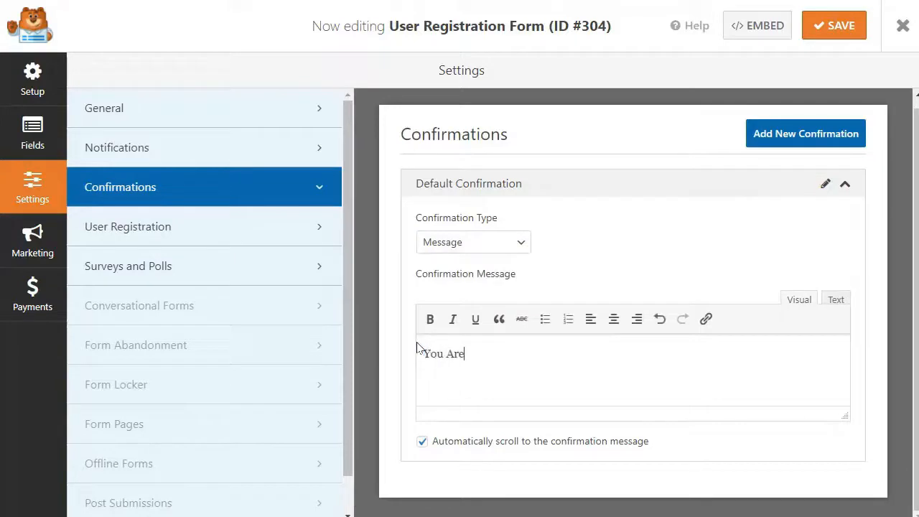
type("Now Logged In!")
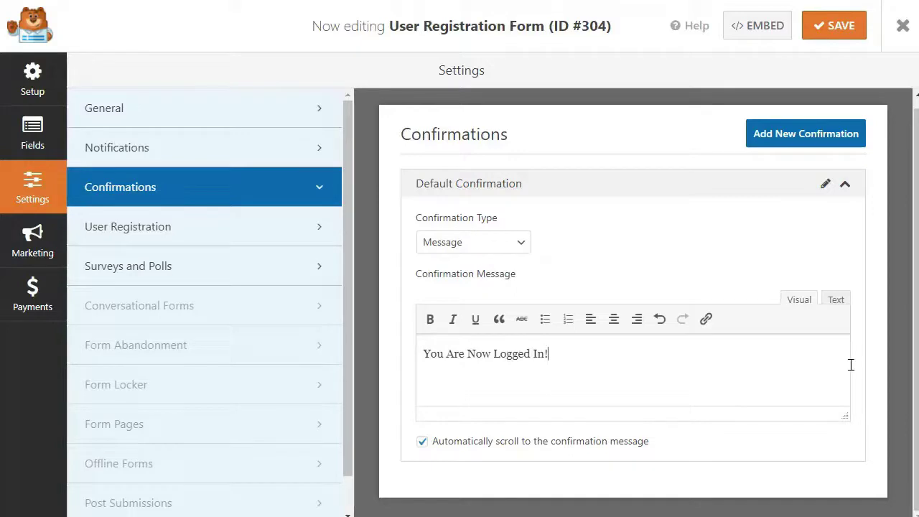
key("ctrl+s")
left_click(903, 27)
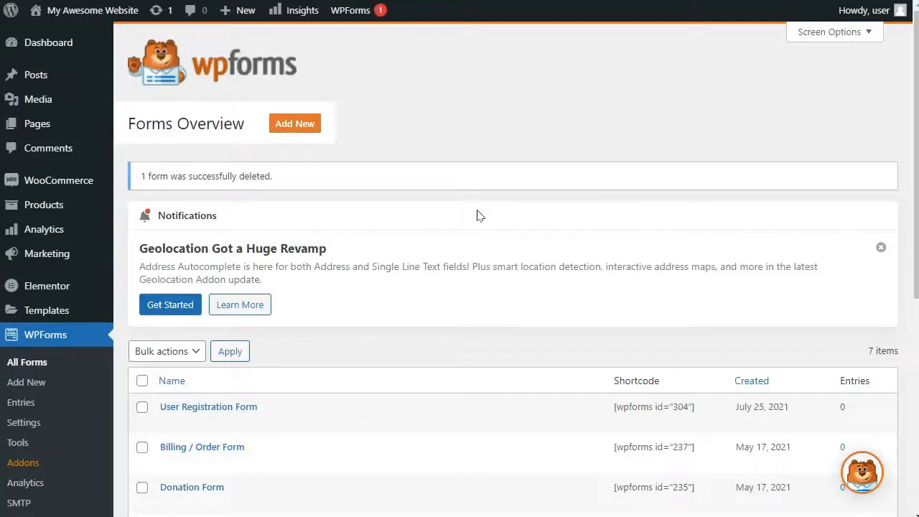
Make a new 'Login' page with a WPForms block embedding the User Registration Form.
left_click(137, 146)
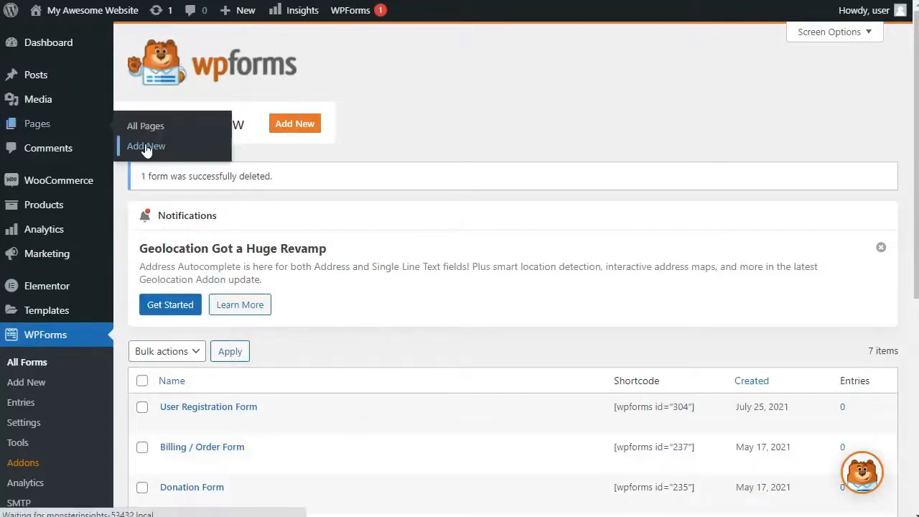
type("Lo")
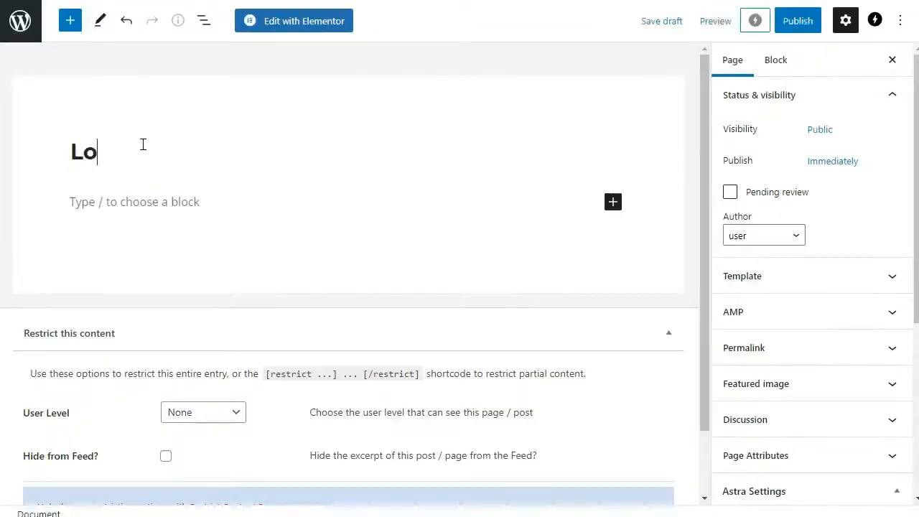
type("gin")
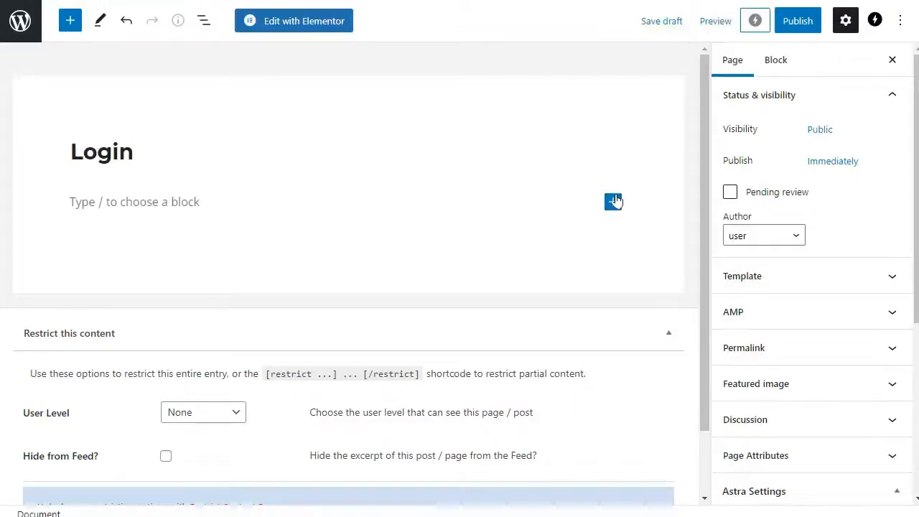
left_click(612, 202)
type("wp")
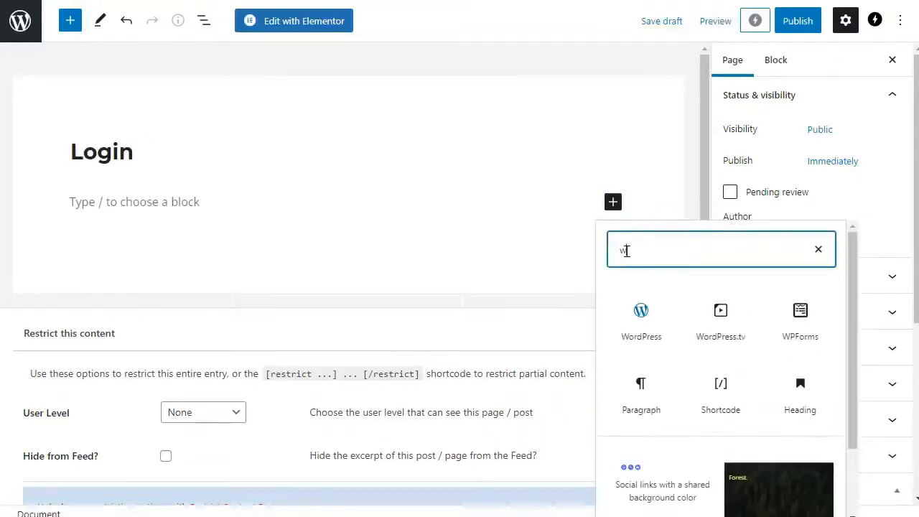
left_click(641, 320)
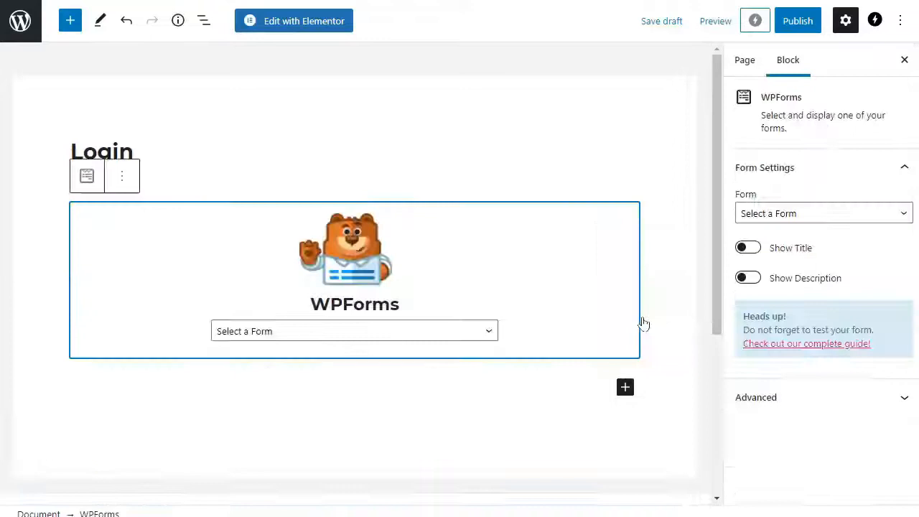
left_click(490, 333)
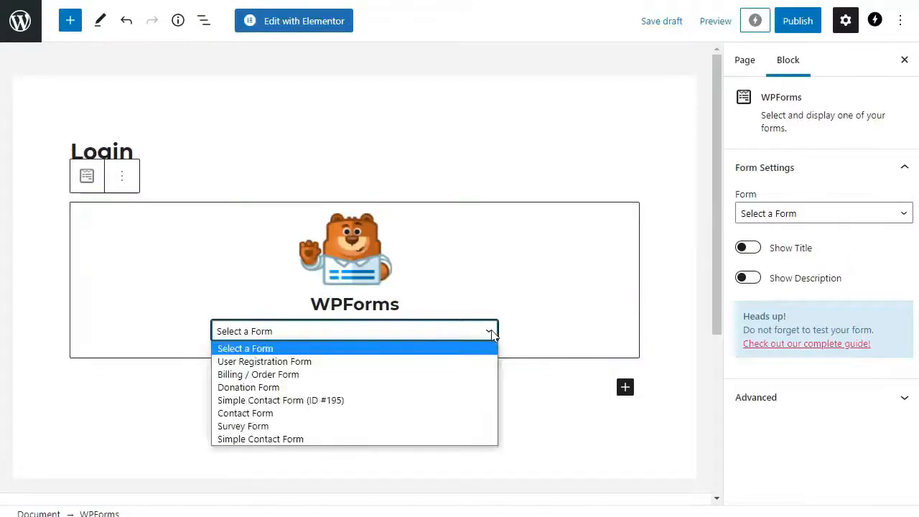
left_click(338, 362)
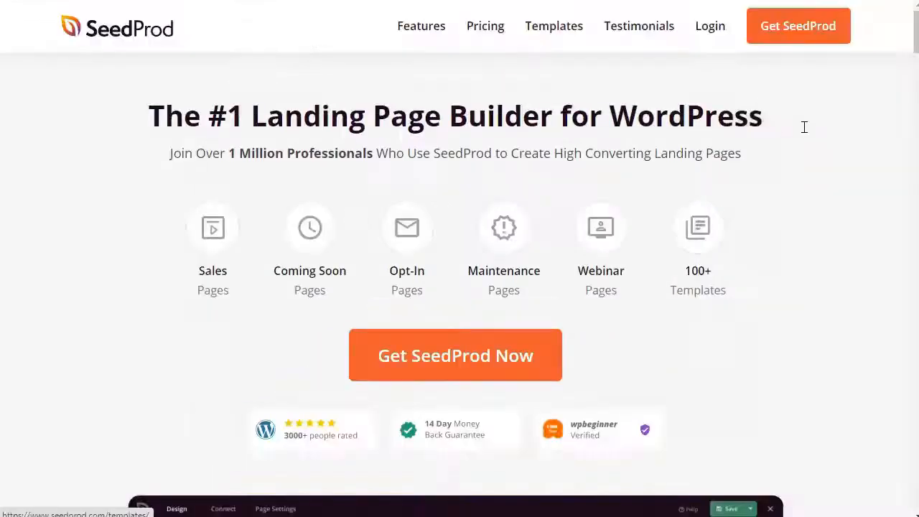
scroll(874, 168, "down", 1)
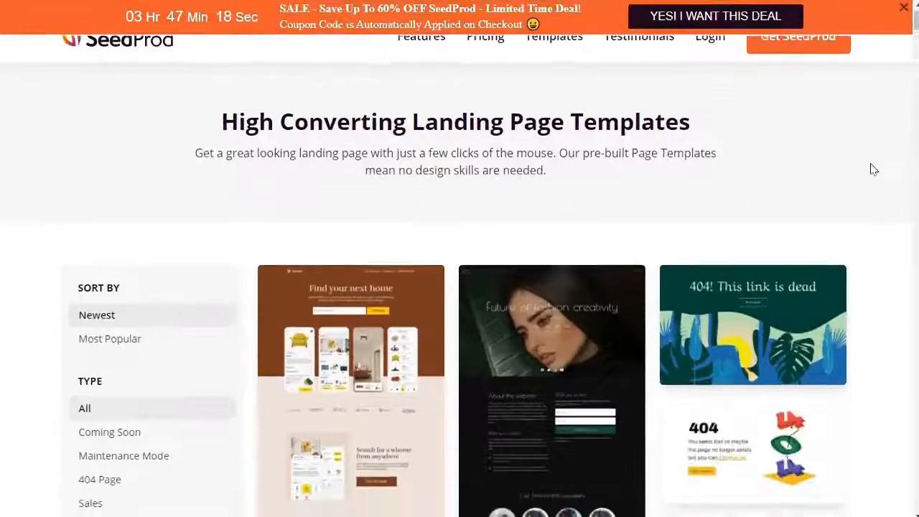
scroll(876, 171, "down", 1)
scroll(878, 172, "down", 1)
scroll(880, 174, "down", 1)
scroll(880, 174, "down", 1)
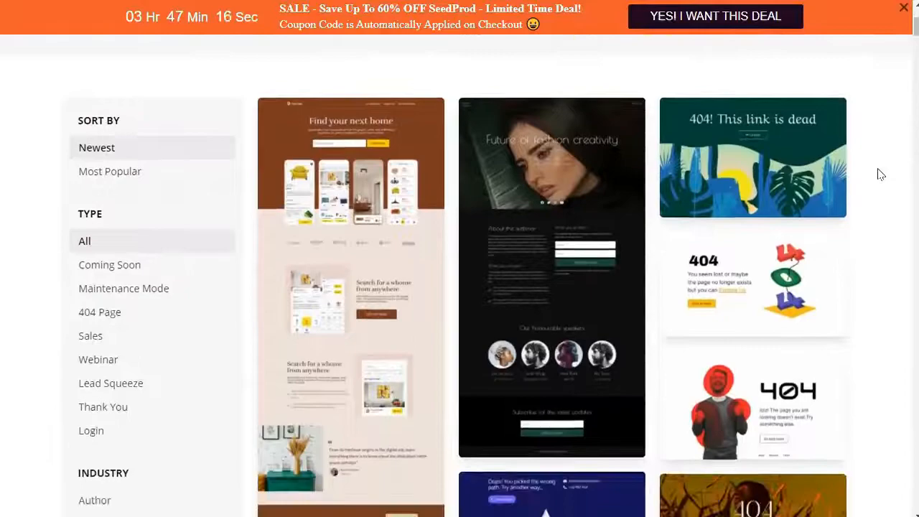
scroll(880, 174, "down", 1)
scroll(880, 174, "down", 1)
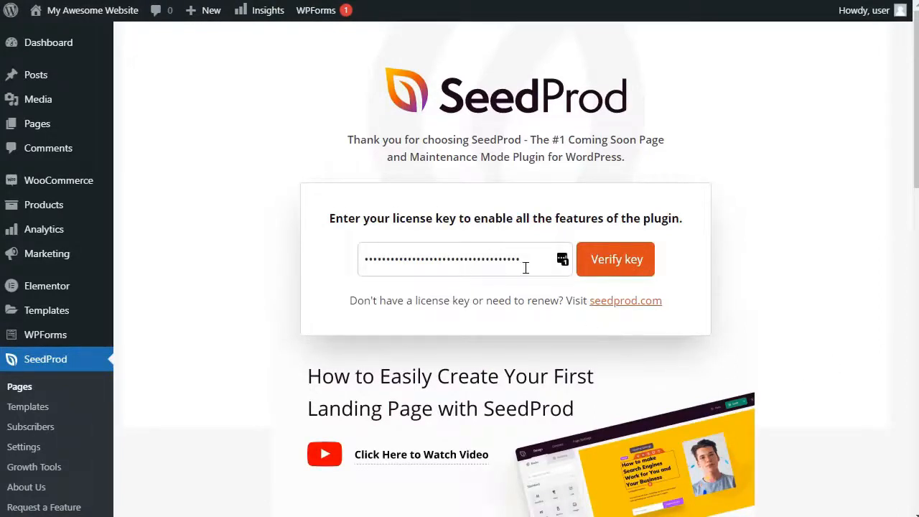
Verify the SeedProd license key and view the SeedProd Pages overview with its Login page option.
left_click(620, 263)
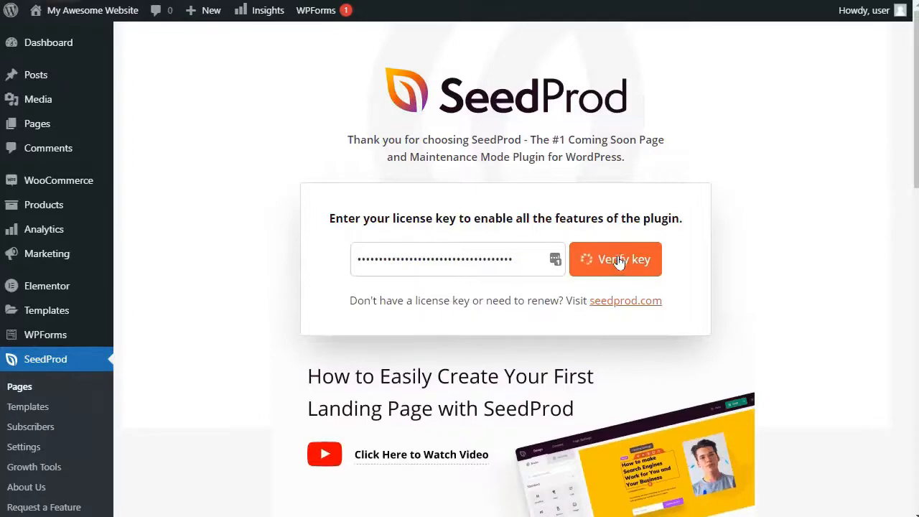
scroll(623, 273, "down", 2)
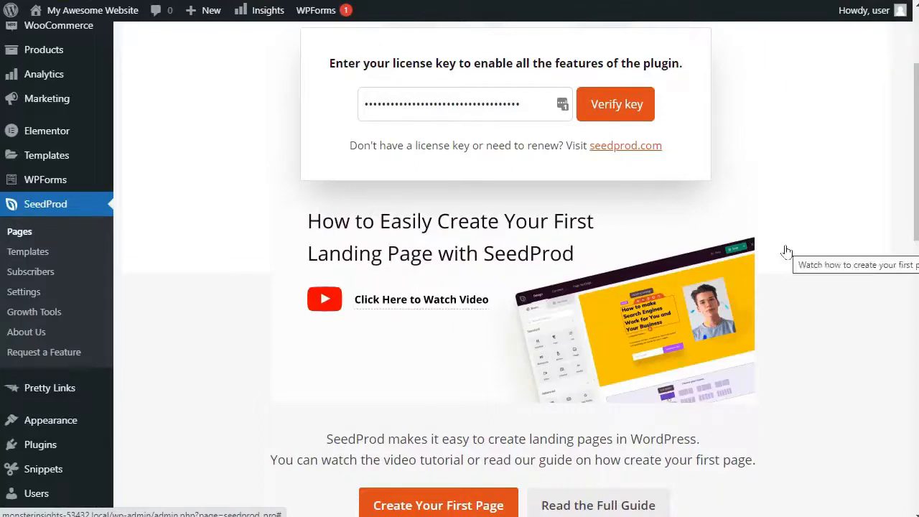
left_click(26, 235)
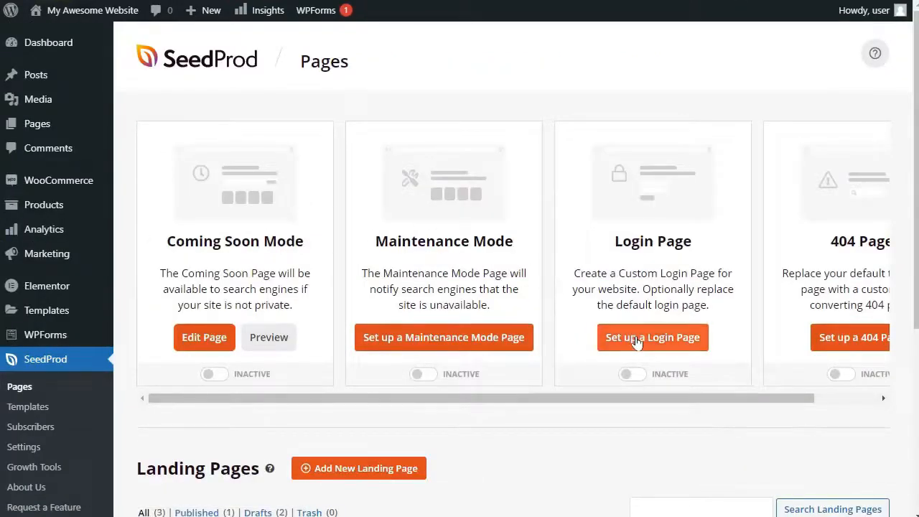
left_click(636, 342)
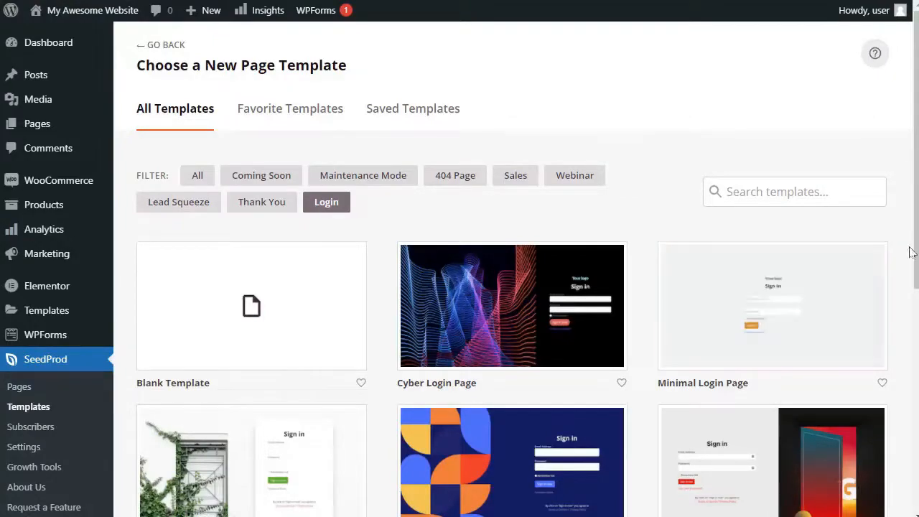
scroll(517, 287, "down", 1)
scroll(516, 287, "down", 2)
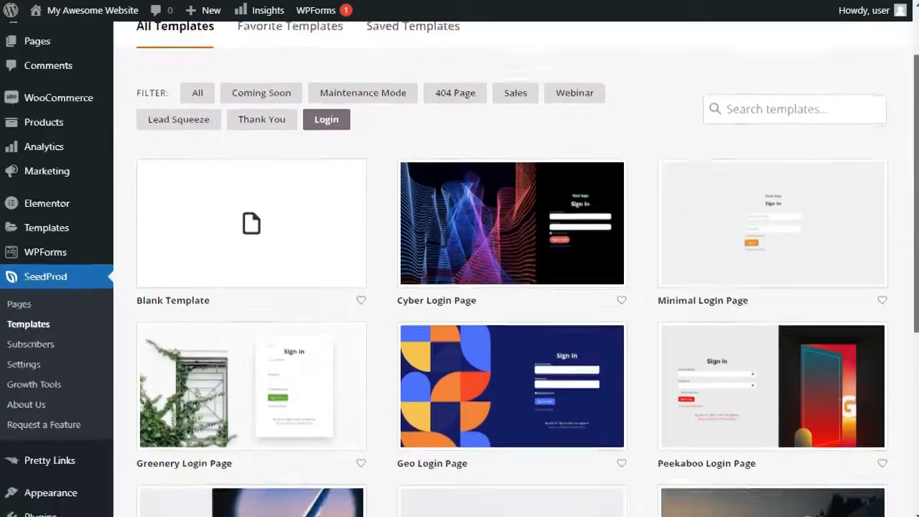
scroll(517, 288, "down", 2)
scroll(517, 288, "down", 2)
scroll(517, 287, "down", 2)
scroll(517, 287, "down", 2)
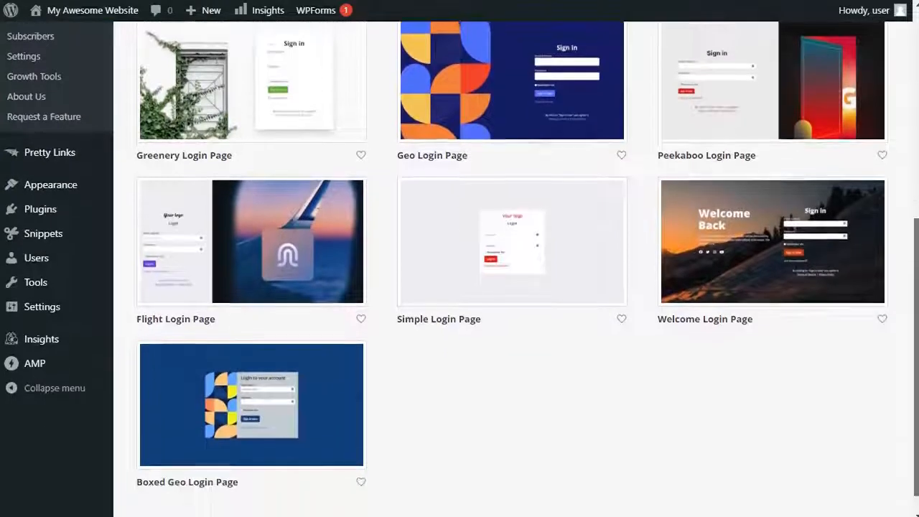
scroll(516, 287, "down", 1)
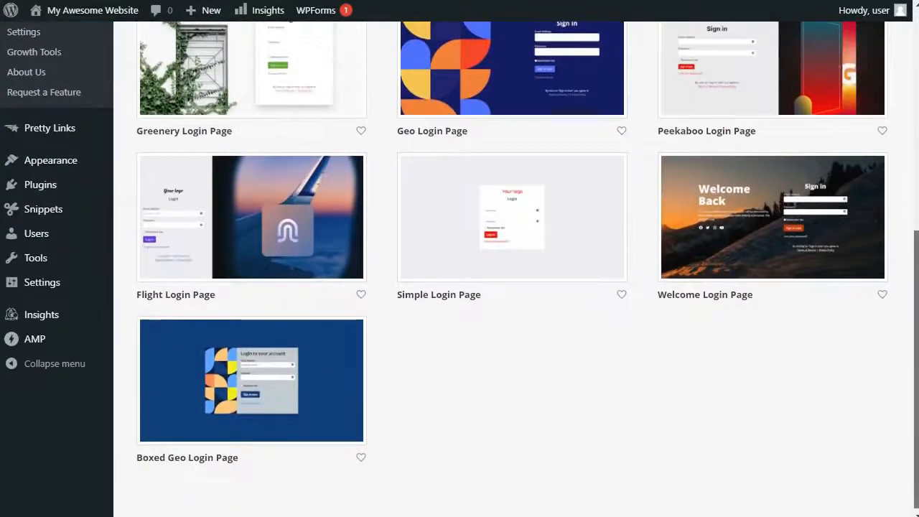
scroll(517, 287, "up", 1)
scroll(516, 287, "up", 2)
scroll(516, 288, "up", 1)
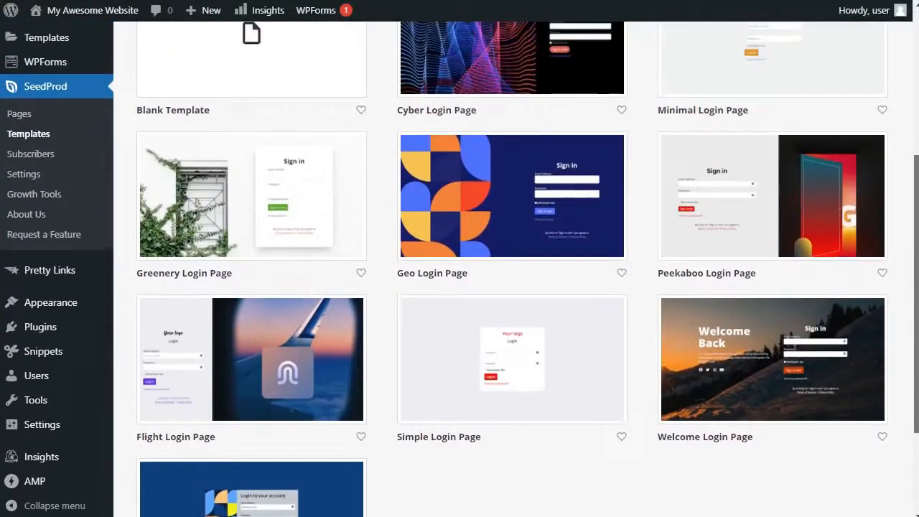
mouse_move(772, 360)
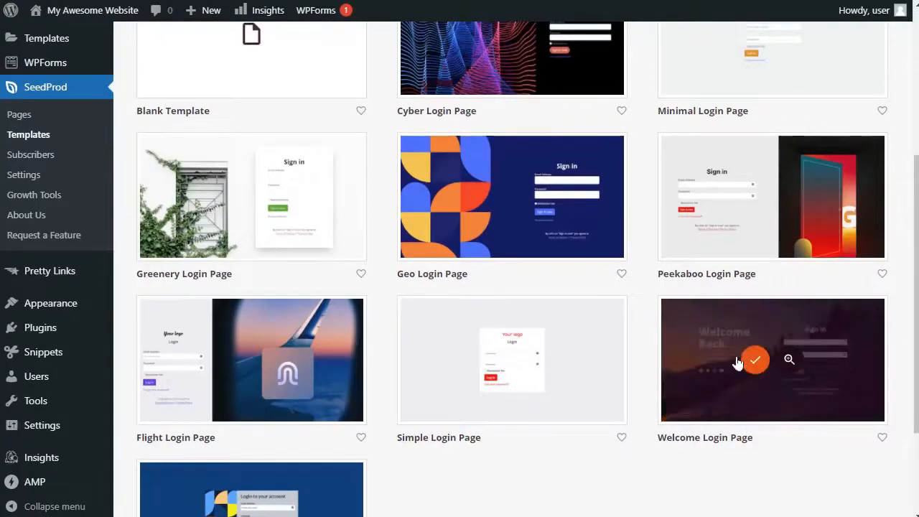
Start a page named 'Login Page' from the Welcome Login Page template and open it in the builder.
left_click(755, 362)
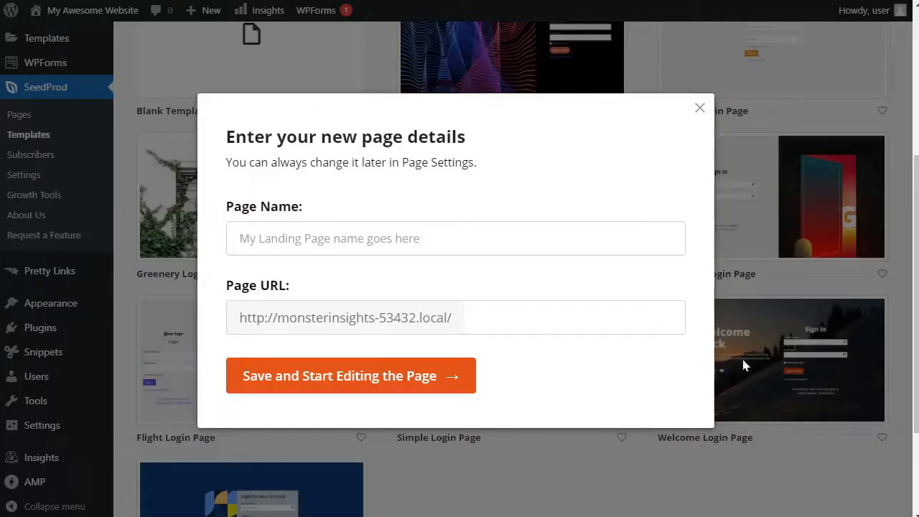
left_click(445, 244)
type("Log")
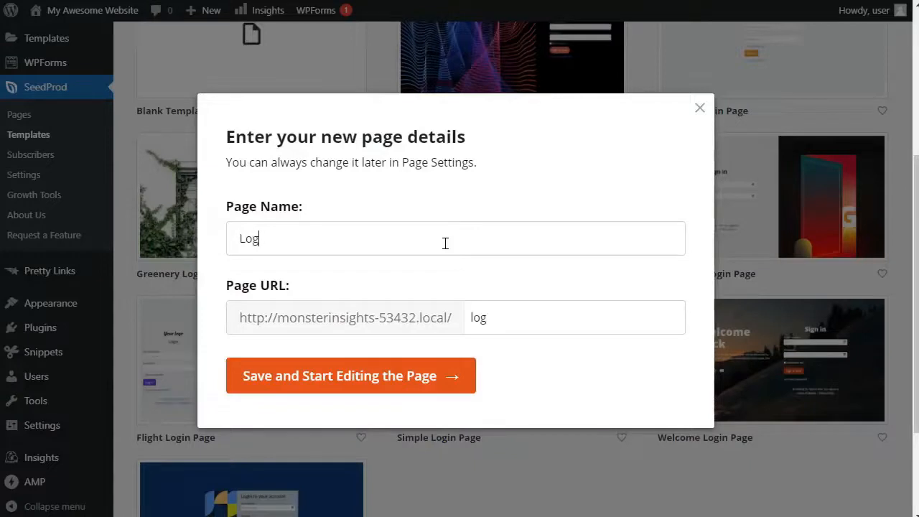
type("in P")
type("age")
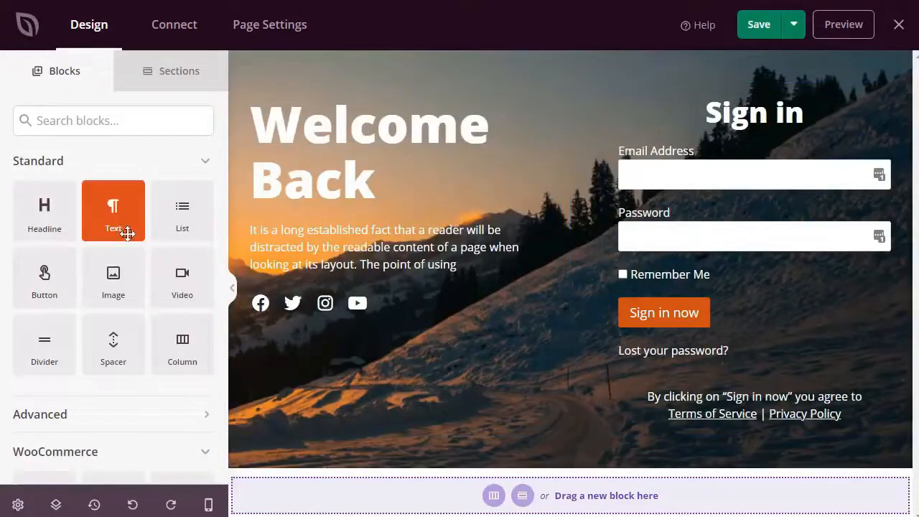
Add a placeholder paragraph, a video and a Call To Action button beneath the social icons.
left_click_drag(125, 231, 314, 365)
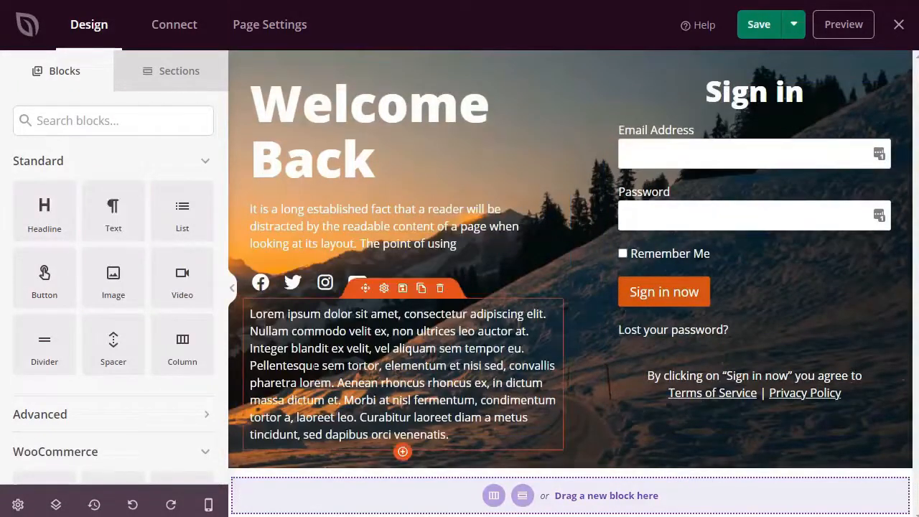
left_click_drag(181, 274, 320, 316)
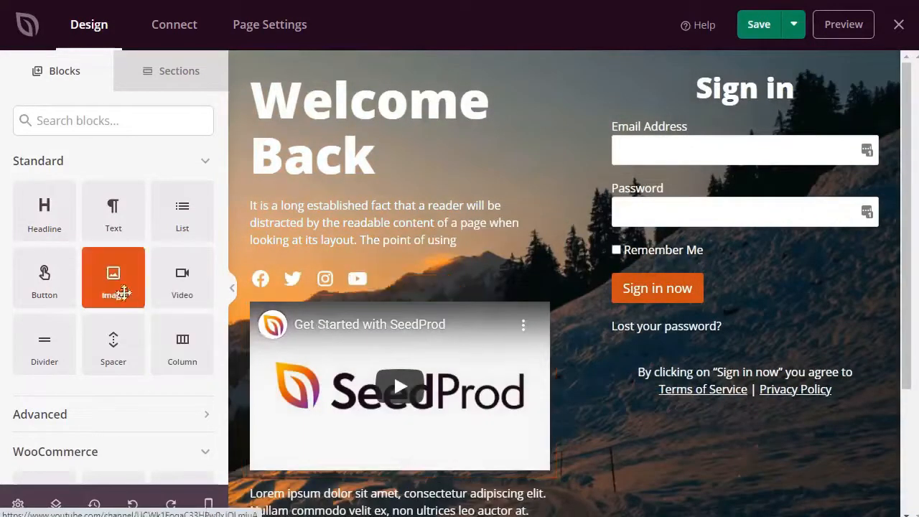
left_click_drag(45, 286, 298, 309)
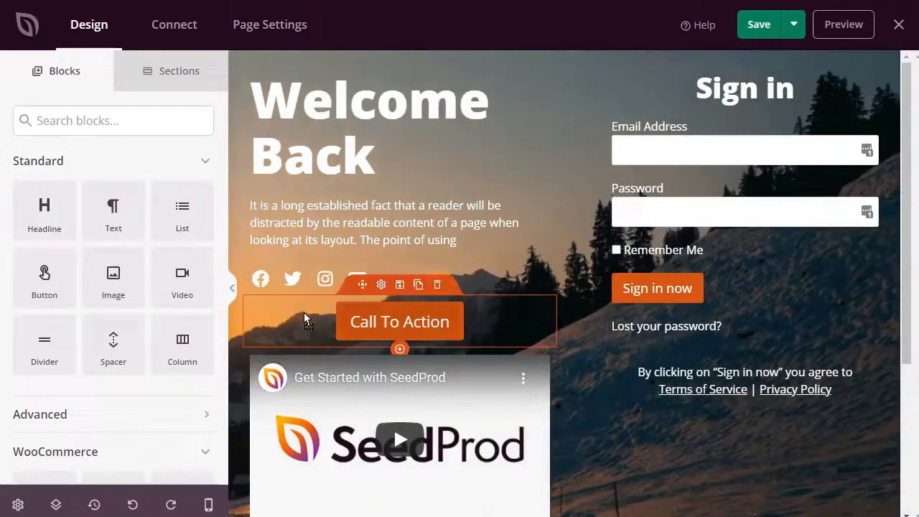
Add a countdown timer from the Advanced blocks below the Call To Action button.
left_click(207, 417)
scroll(166, 377, "down", 3)
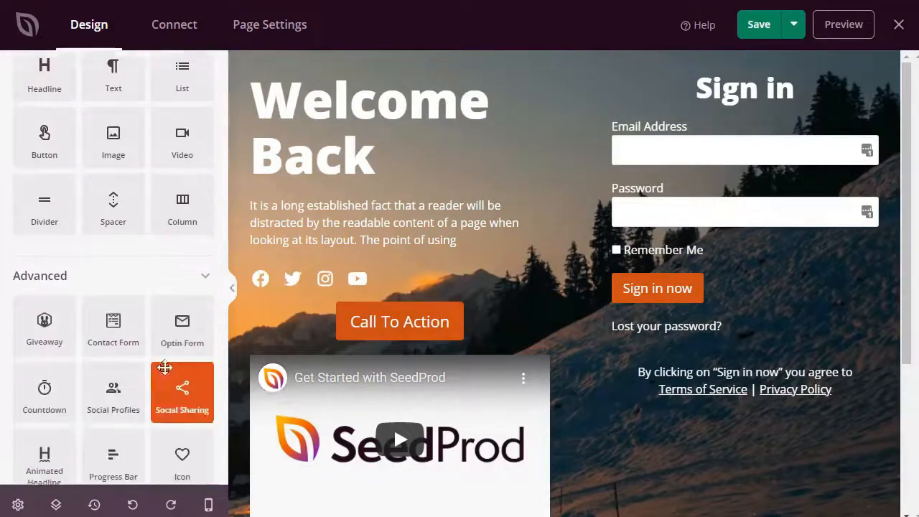
left_click_drag(66, 318, 334, 334)
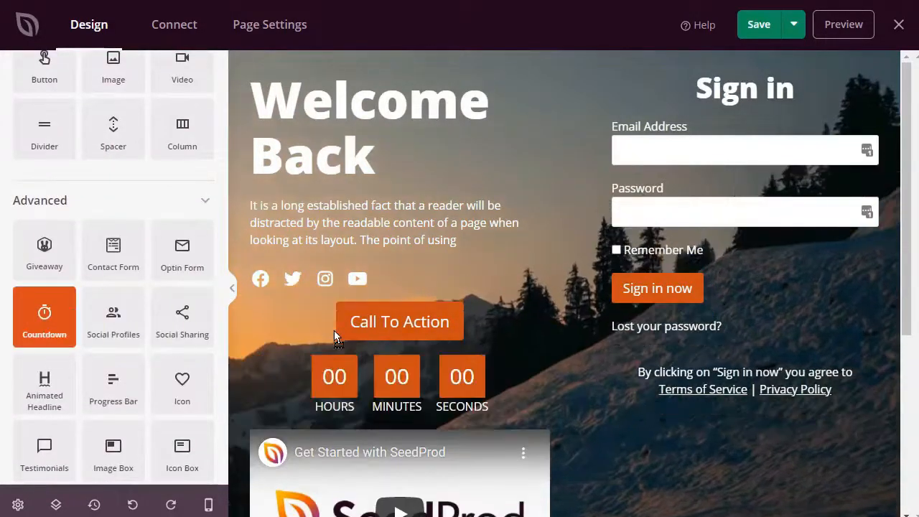
mouse_move(399, 321)
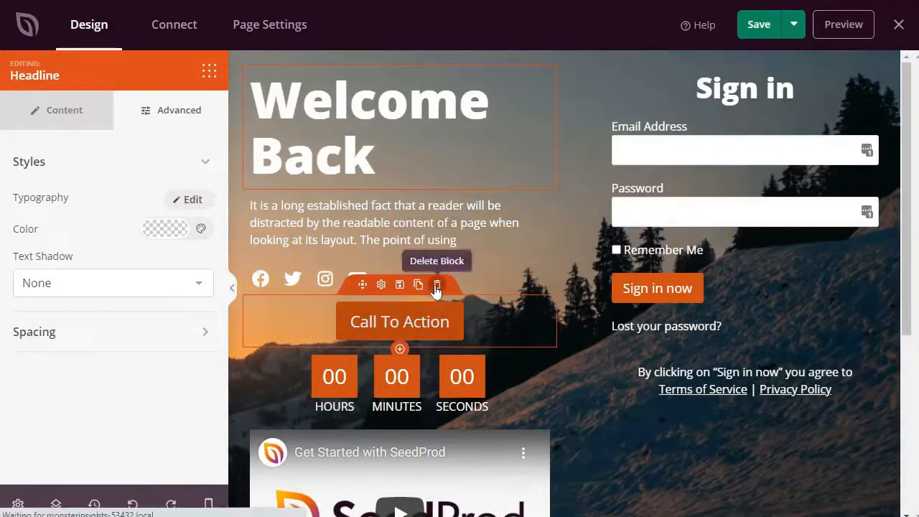
Delete the Call To Action button block, then undo to bring it back.
left_click(437, 286)
left_click(436, 286)
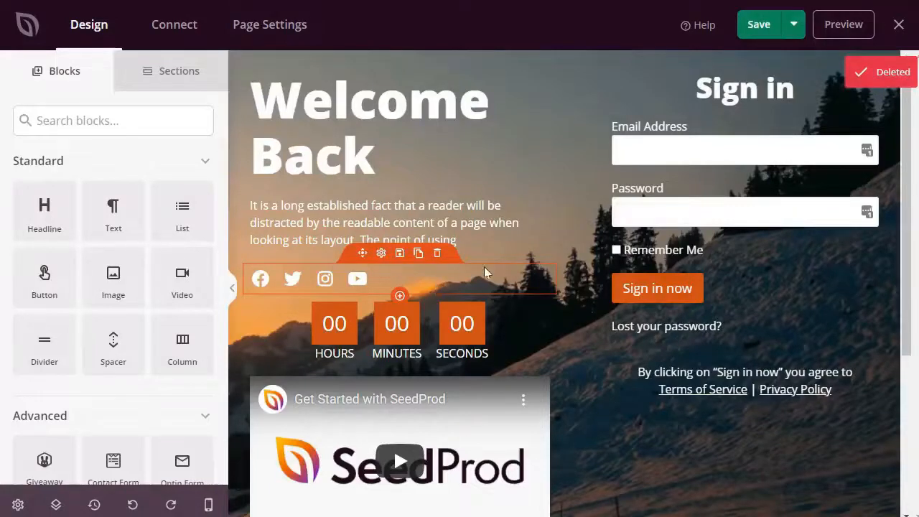
key("ctrl+z")
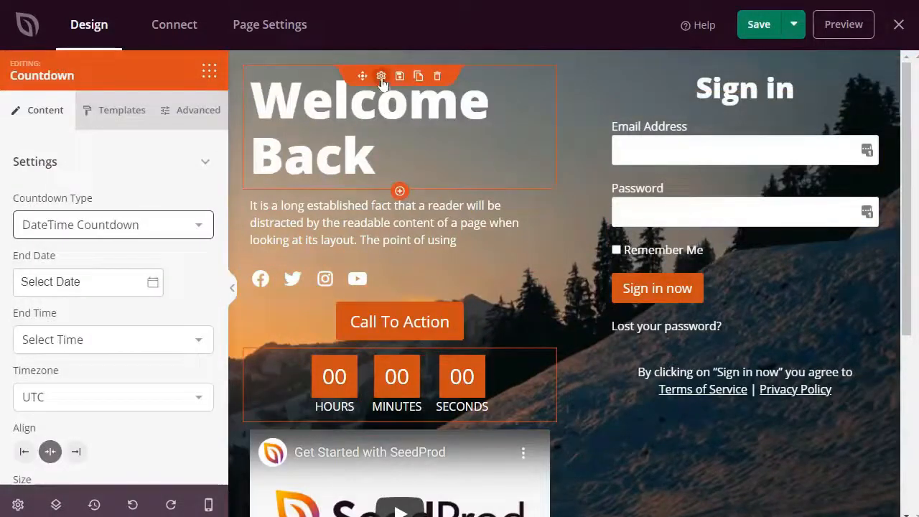
Bring up the Welcome Back headline's styling options and view its colour picker without changes.
left_click(381, 77)
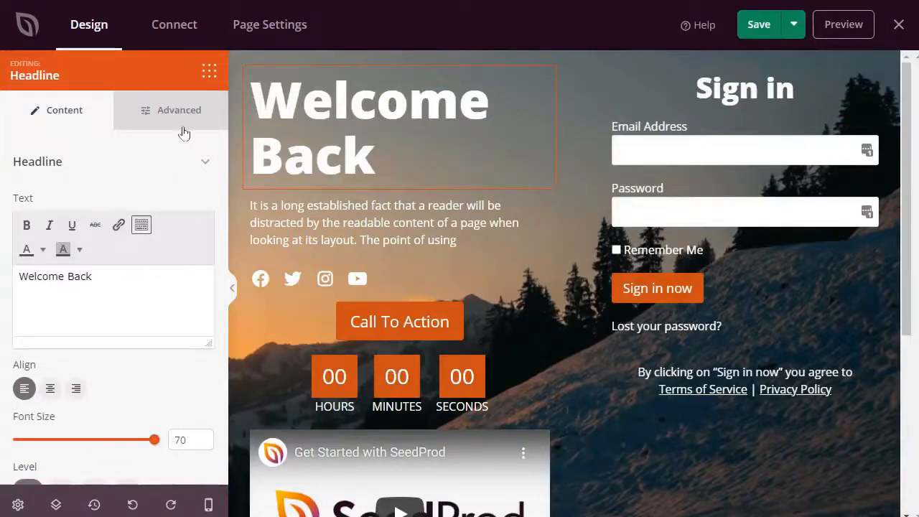
left_click(173, 122)
left_click(165, 229)
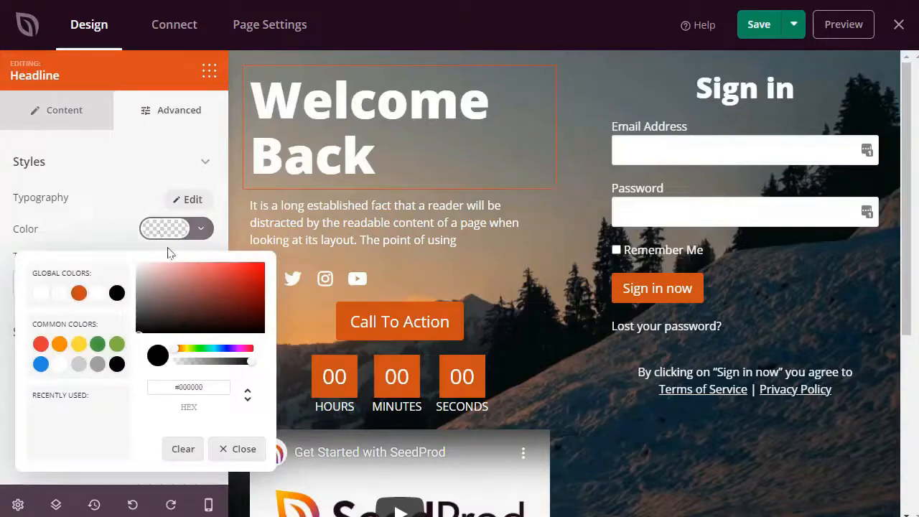
left_click(231, 448)
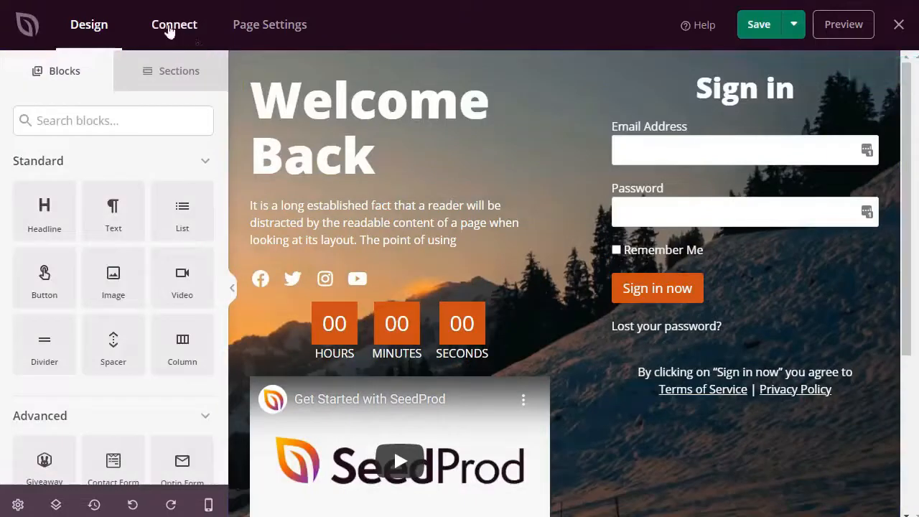
Review the Connect integrations, then switch to the page's general settings.
left_click(172, 25)
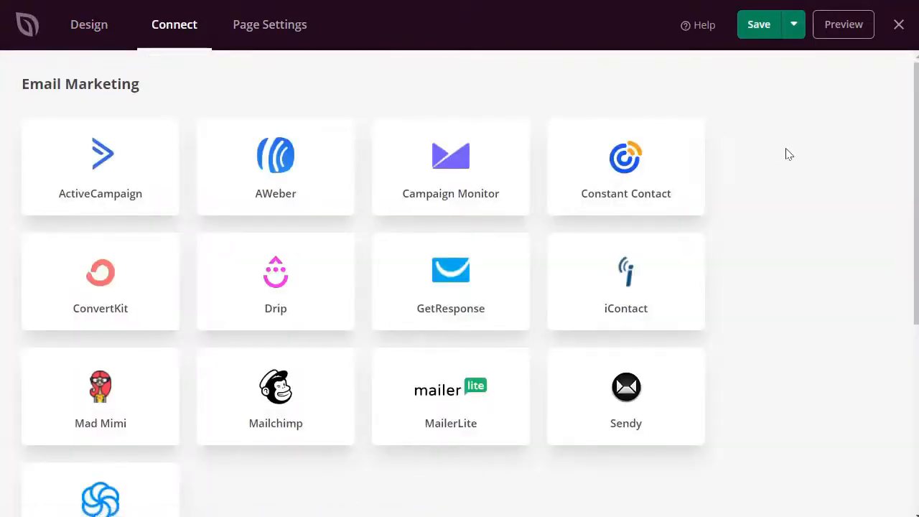
scroll(912, 212, "down", 4)
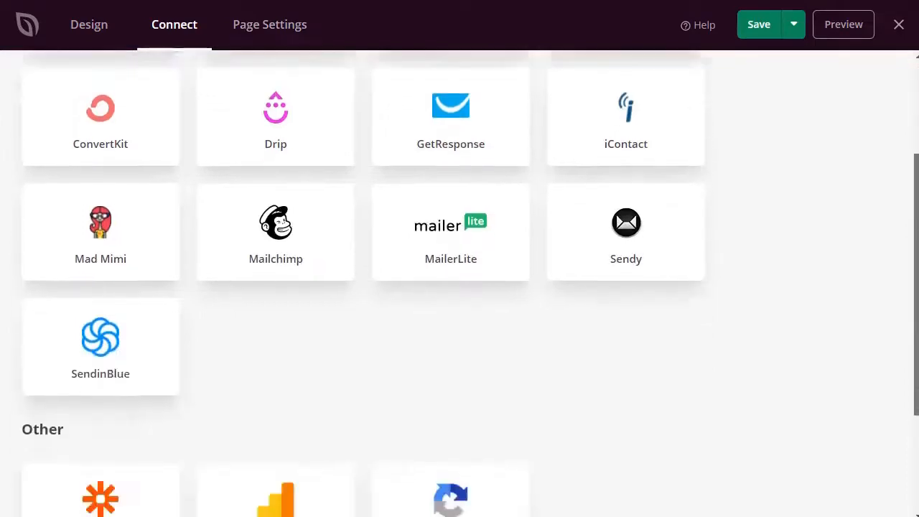
scroll(878, 102, "up", 4)
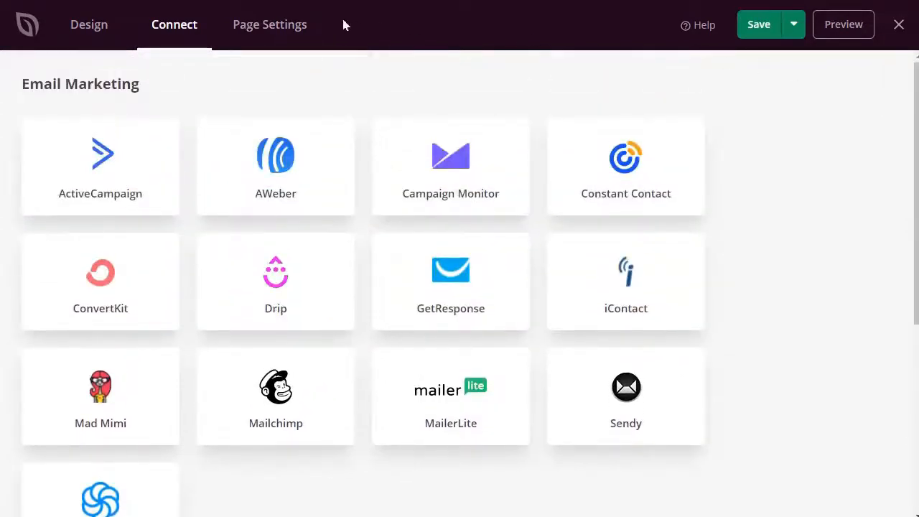
left_click(271, 35)
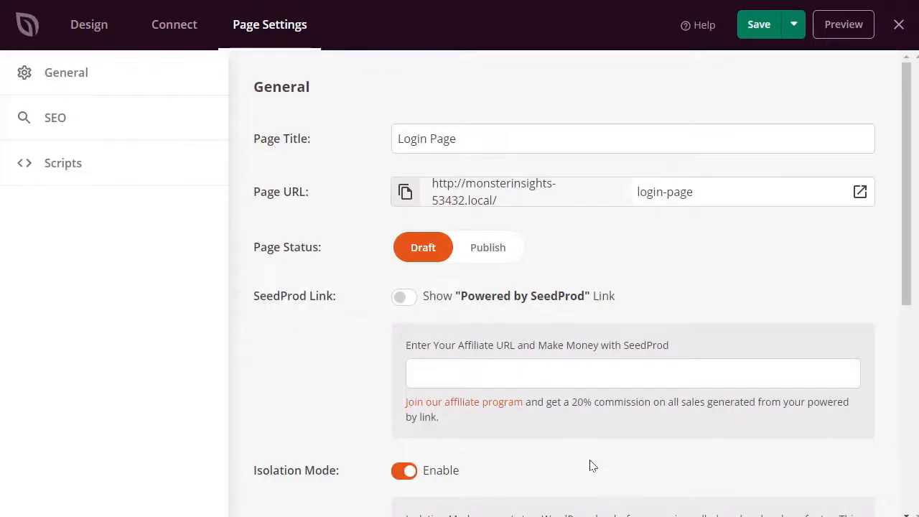
left_click_drag(906, 287, 911, 501)
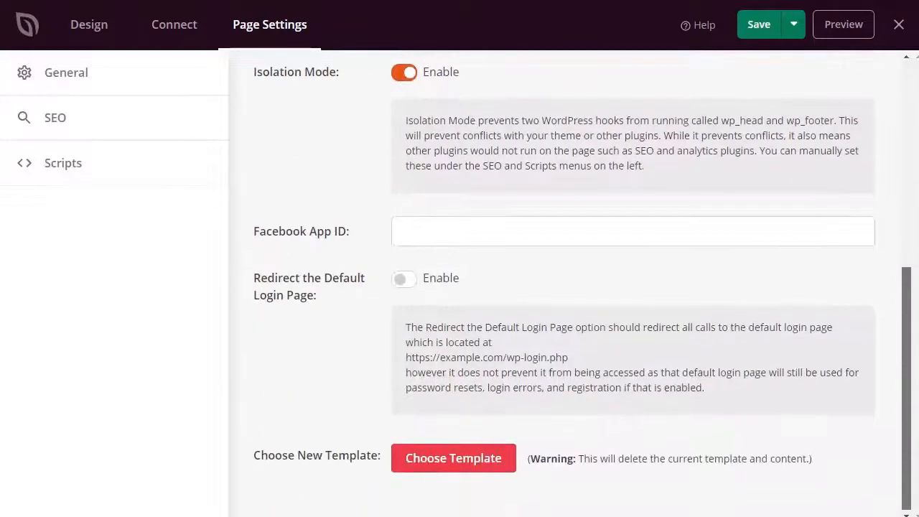
scroll(884, 232, "up", 2)
scroll(885, 232, "up", 4)
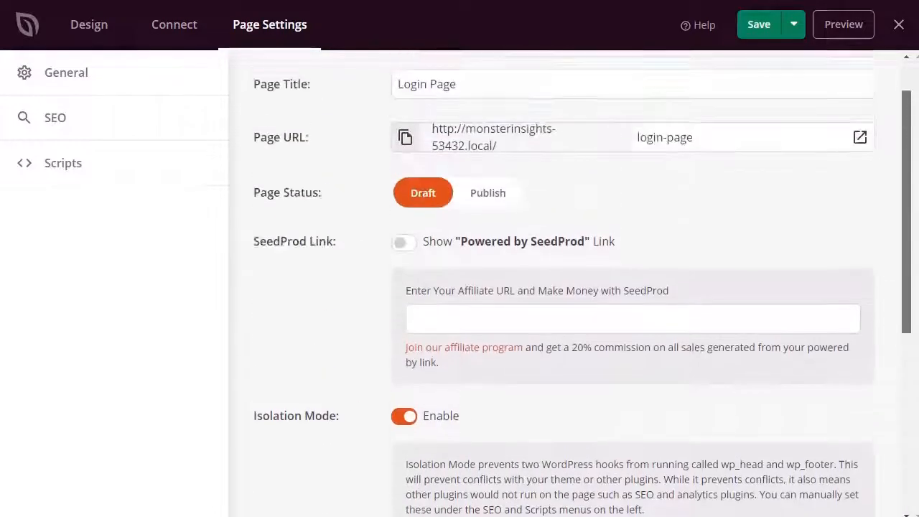
Enable No Index on the login page's SEO settings, then view the Scripts settings.
left_click(57, 127)
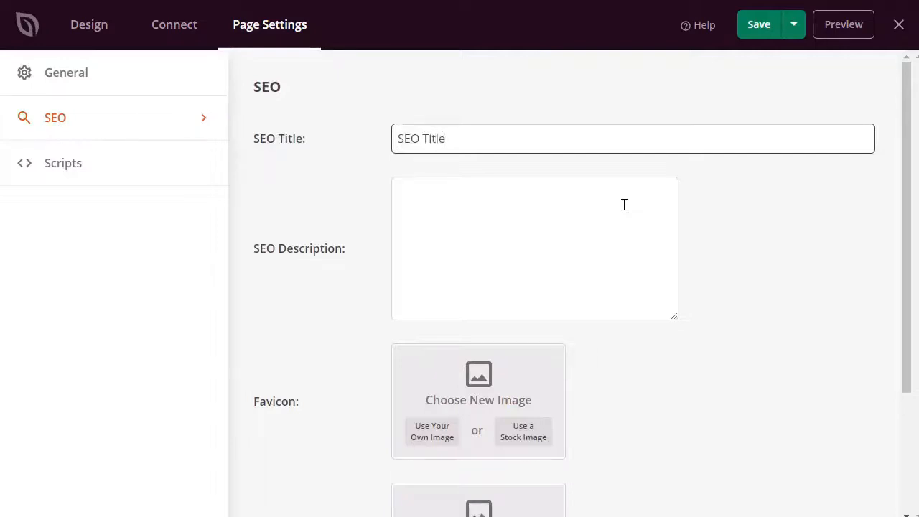
left_click(476, 229)
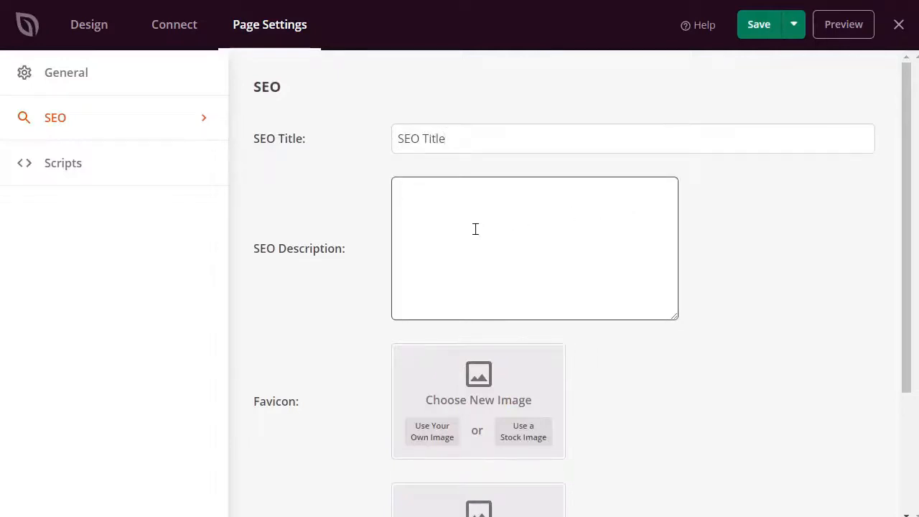
left_click(791, 318)
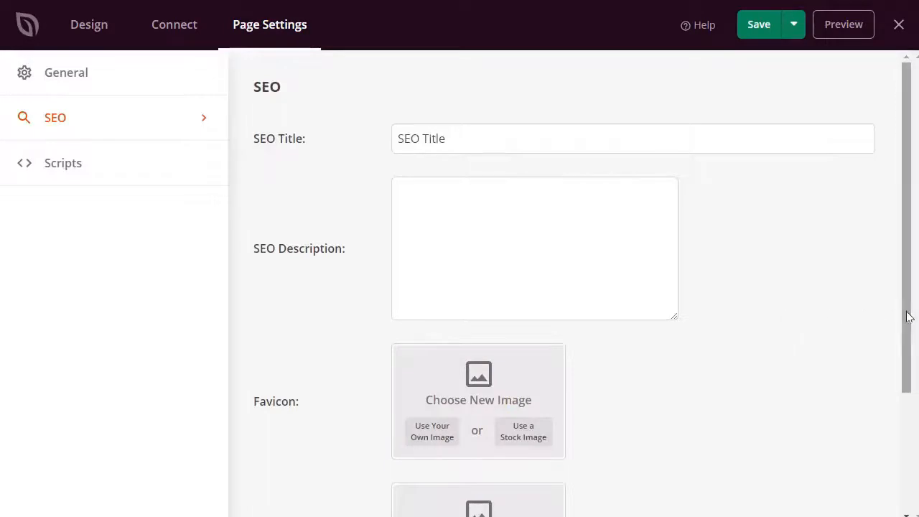
left_click_drag(909, 314, 888, 434)
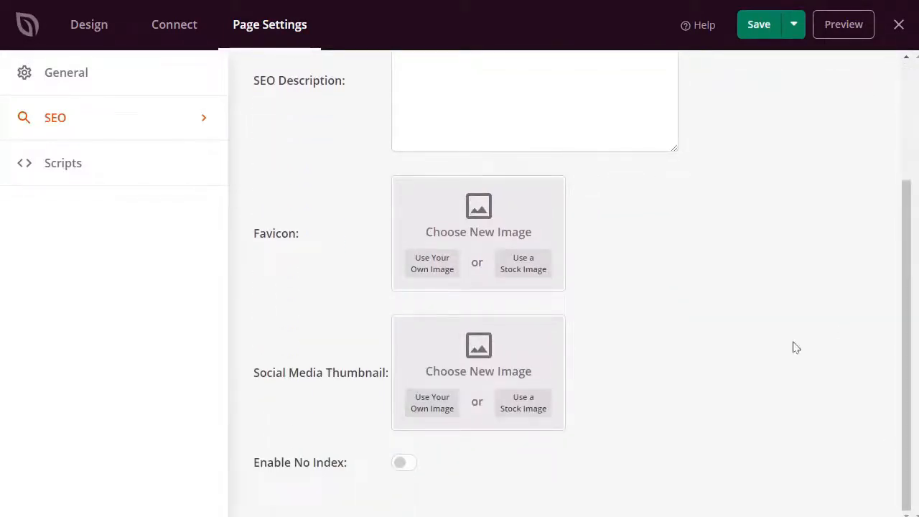
left_click(404, 466)
left_click(56, 166)
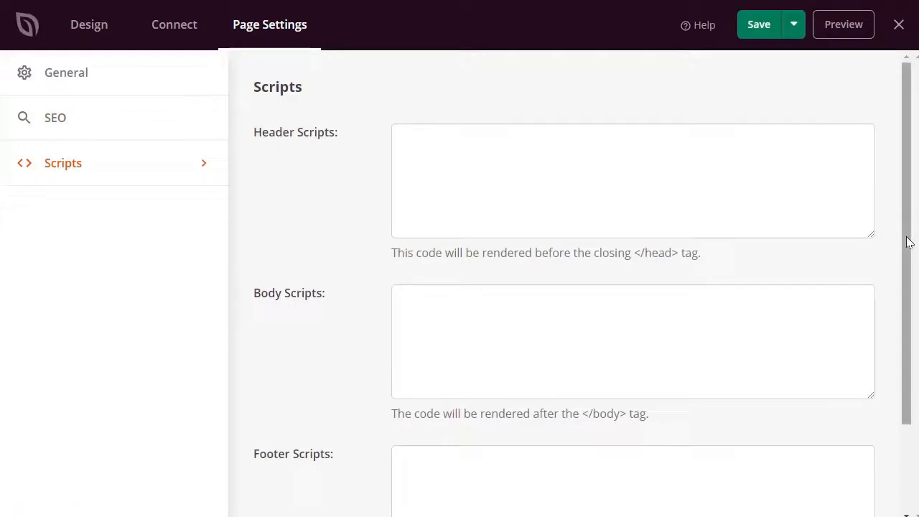
mouse_move(907, 240)
left_mouse_down()
mouse_move(910, 226)
mouse_move(845, 45)
left_mouse_up()
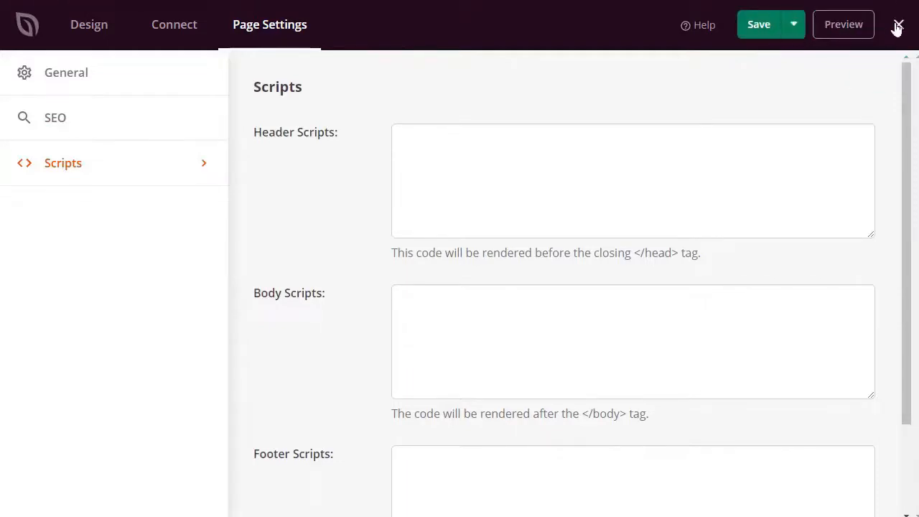
Save the page, set the Login Page to Active and preview it.
left_click(898, 27)
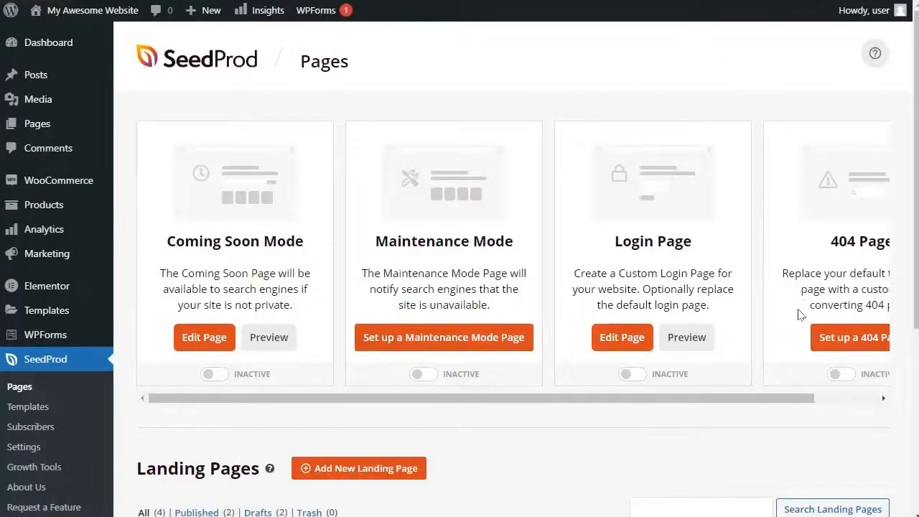
left_click(632, 376)
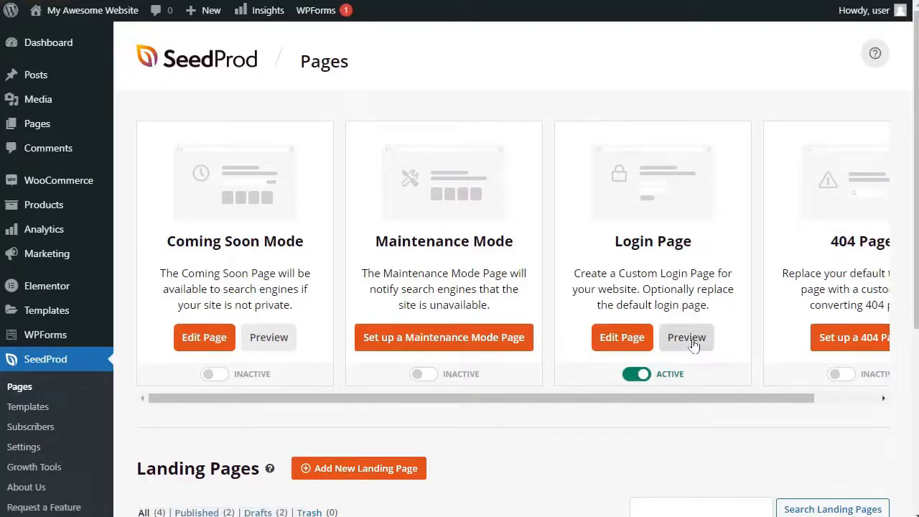
left_click(691, 339)
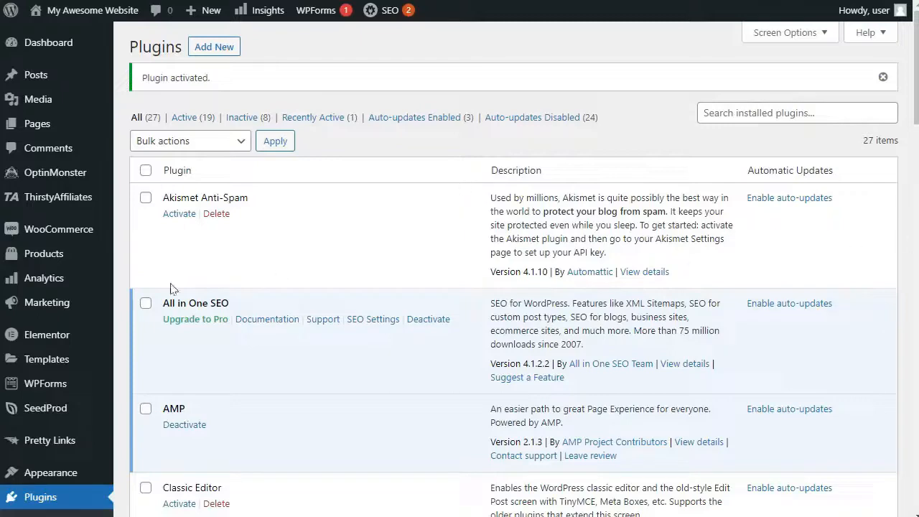
scroll(122, 290, "down", 3)
scroll(122, 290, "down", 2)
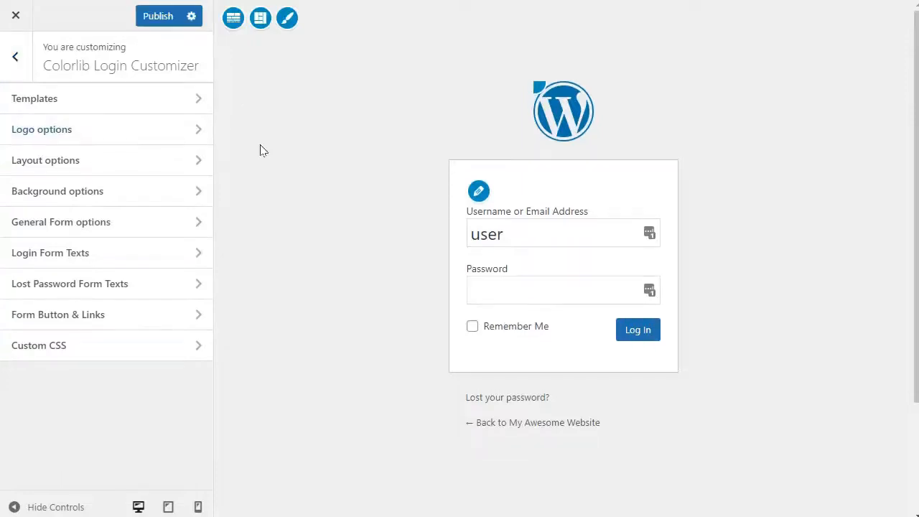
left_click(170, 136)
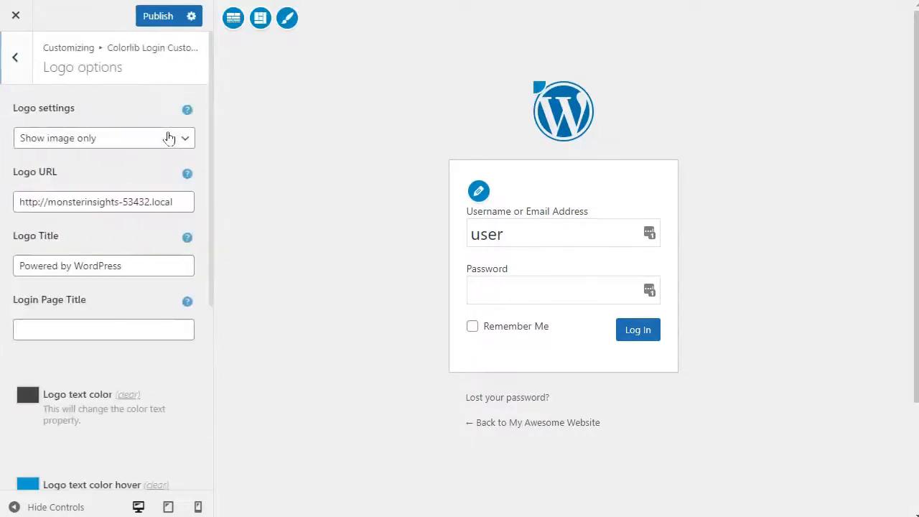
left_click(170, 138)
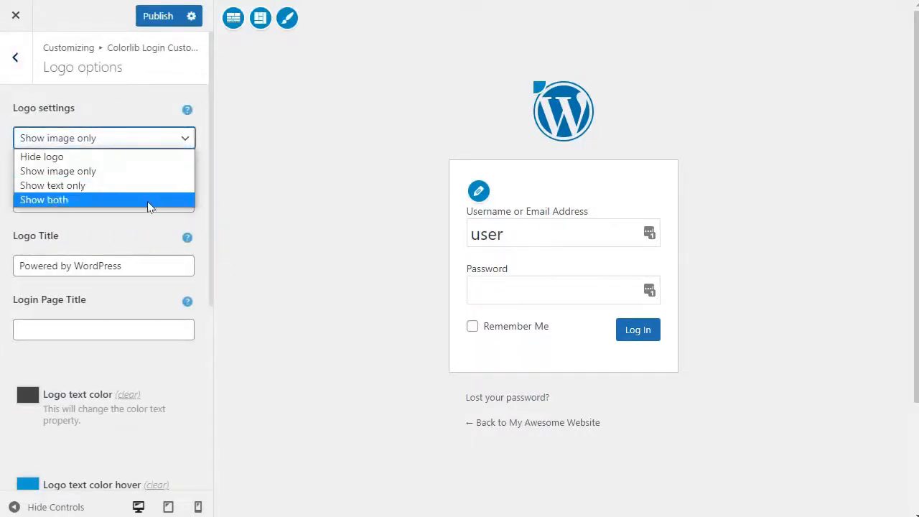
left_click(213, 186)
double_click(211, 290)
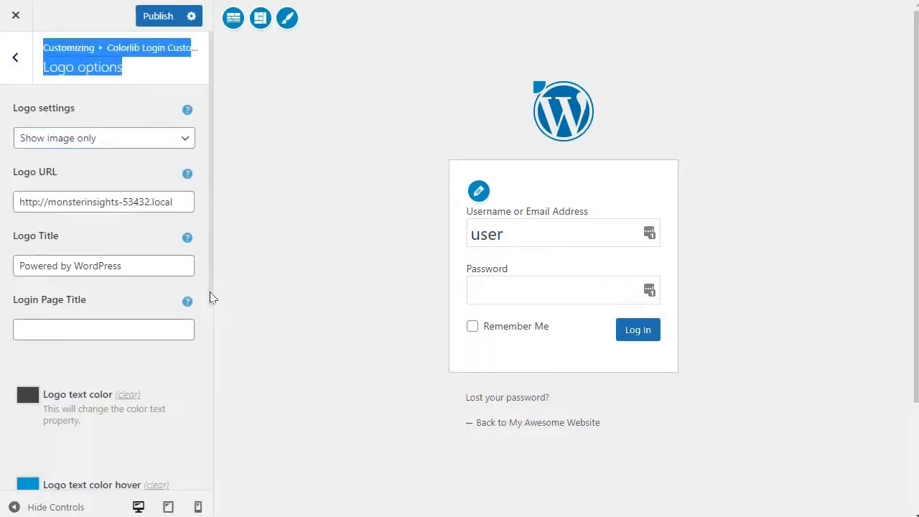
left_click(220, 286)
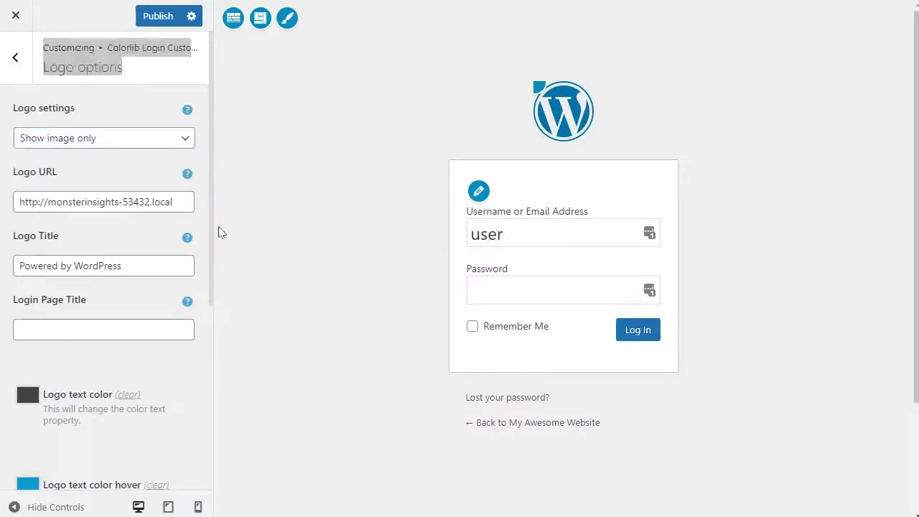
left_click(158, 178)
left_click_drag(212, 199, 211, 386)
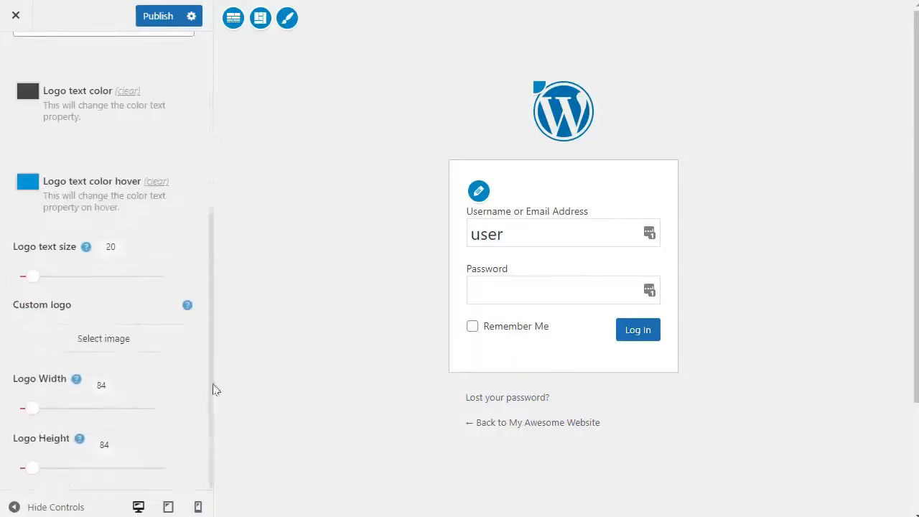
scroll(189, 359, "up", 3)
left_click(13, 60)
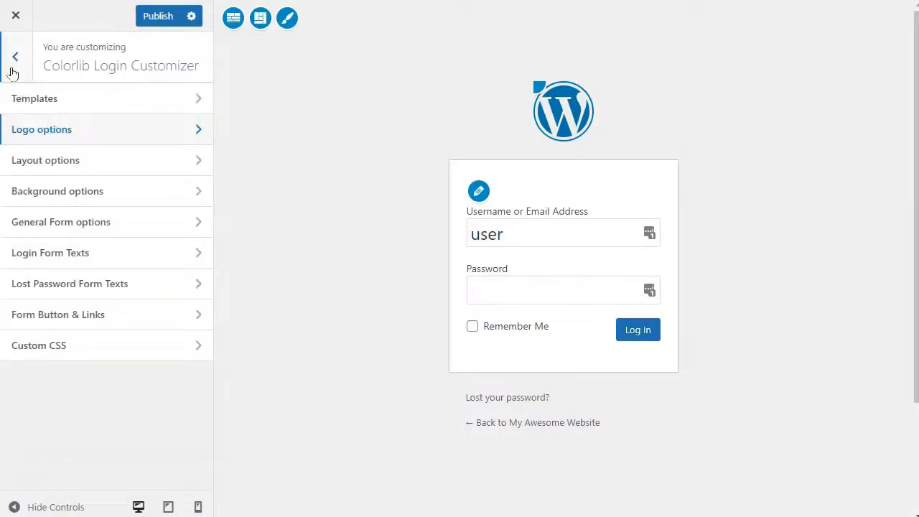
left_click(50, 170)
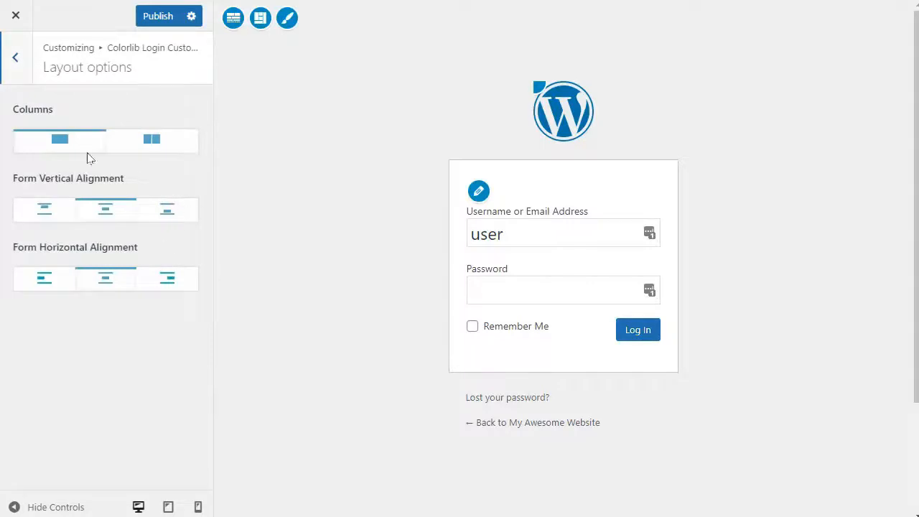
left_click(13, 63)
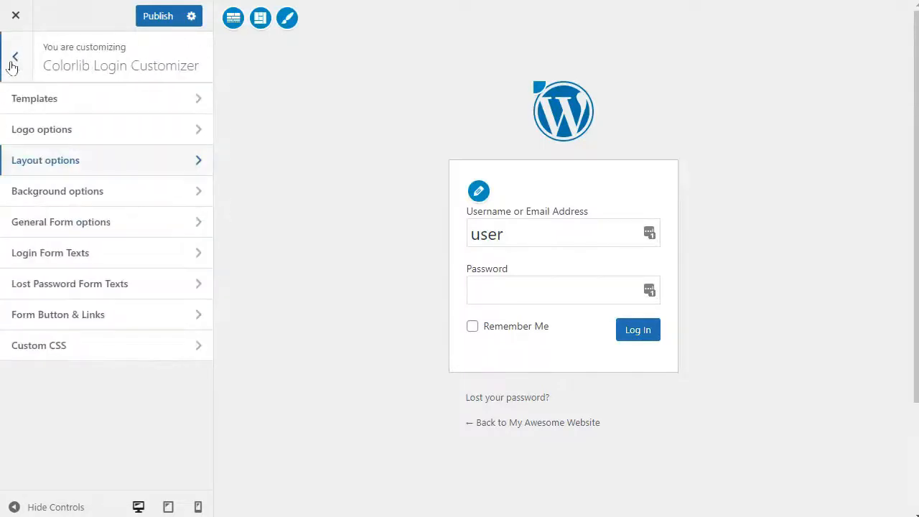
Try the aerial-photo split, pencils-and-leaves and glasses-photo split login templates.
left_click(38, 98)
left_click(61, 264)
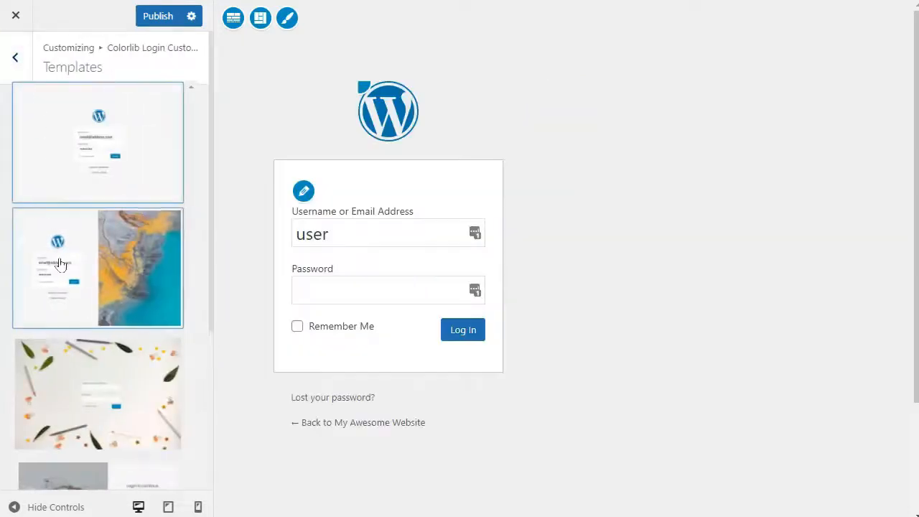
left_click(68, 392)
scroll(111, 372, "down", 3)
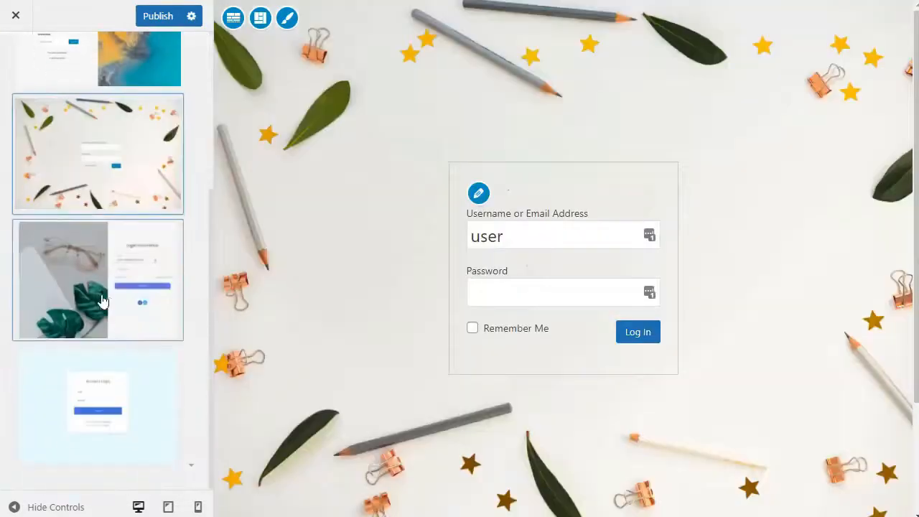
left_click(107, 296)
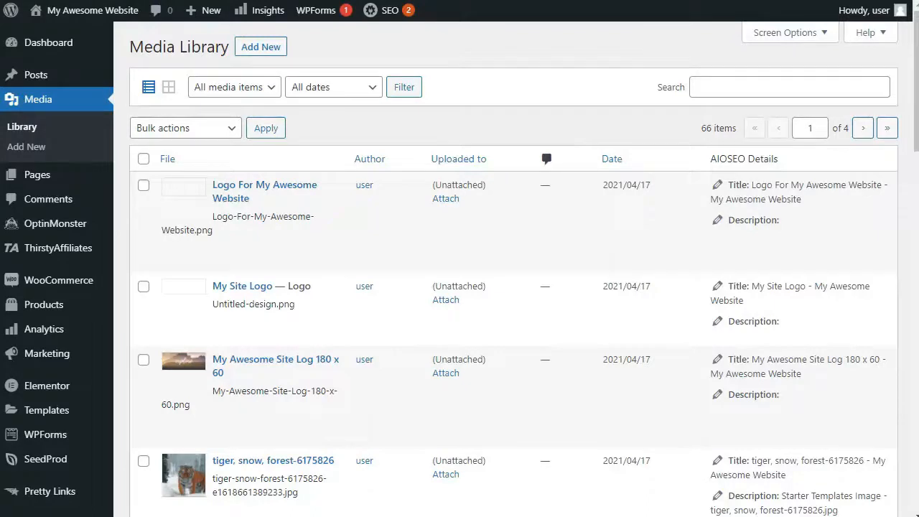
Copy the Logo For My Awesome Website image URL and paste it into Notepad.
mouse_move(259, 215)
left_click(220, 249)
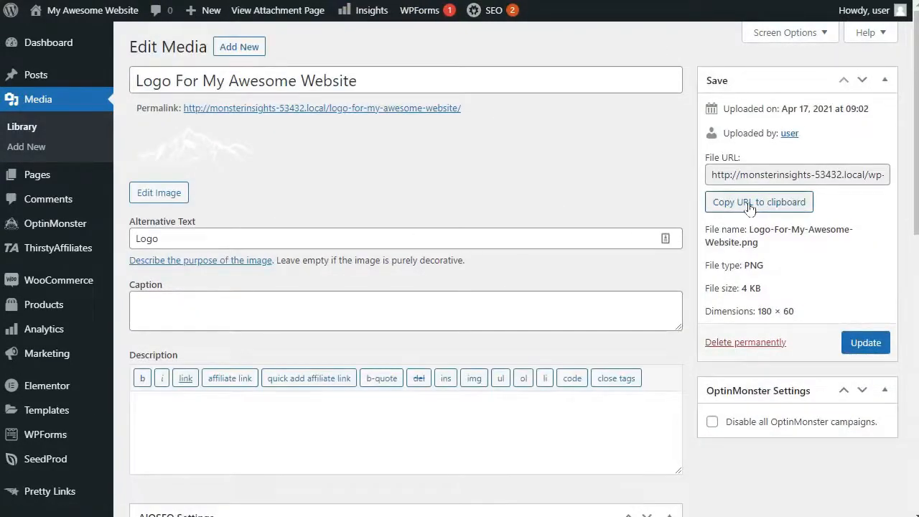
left_click(750, 208)
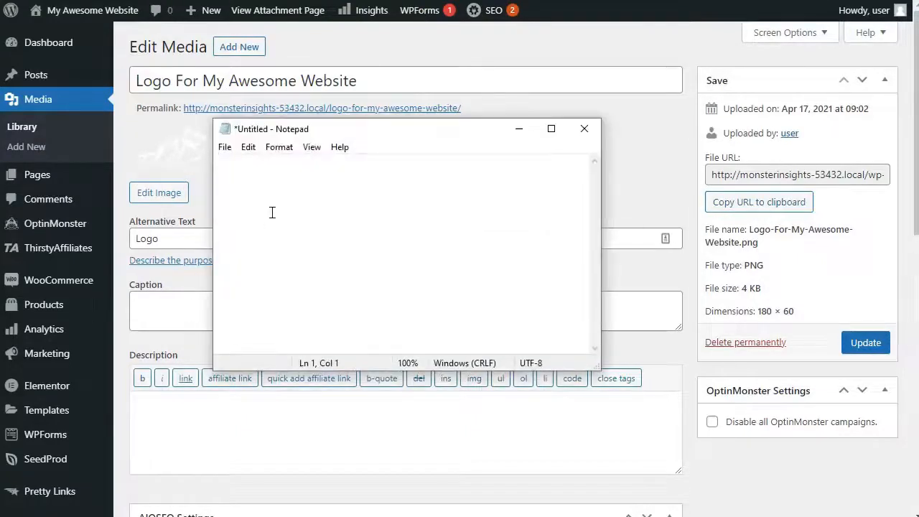
key("ctrl+v")
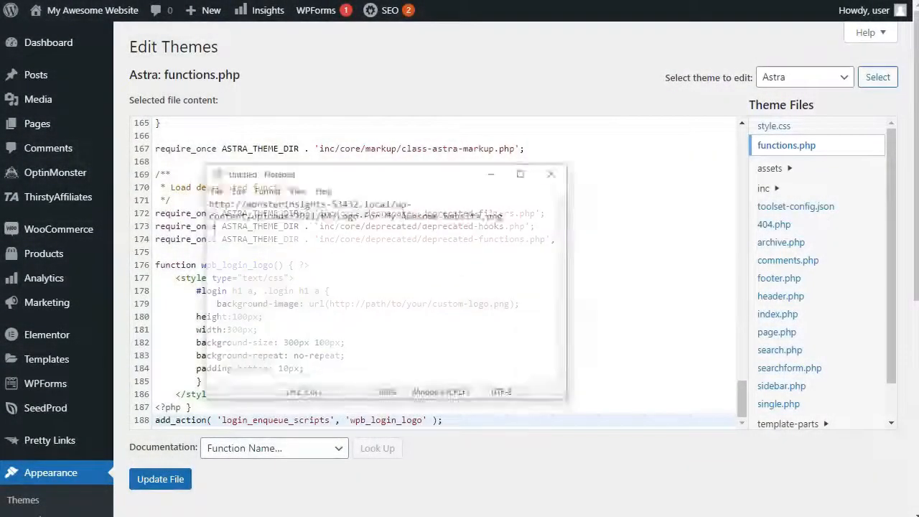
Paste the real logo URL over the placeholder URL on line 179 of functions.php.
left_click_drag(538, 177, 202, 162)
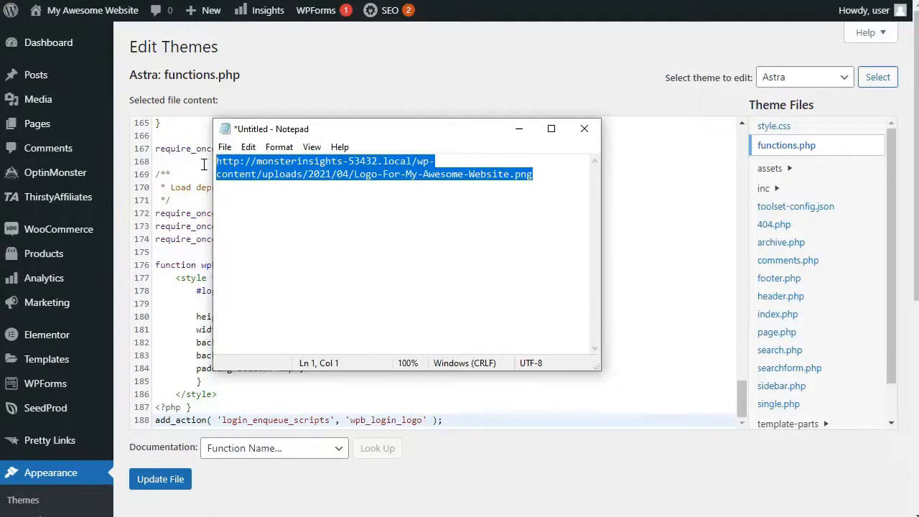
left_click(520, 129)
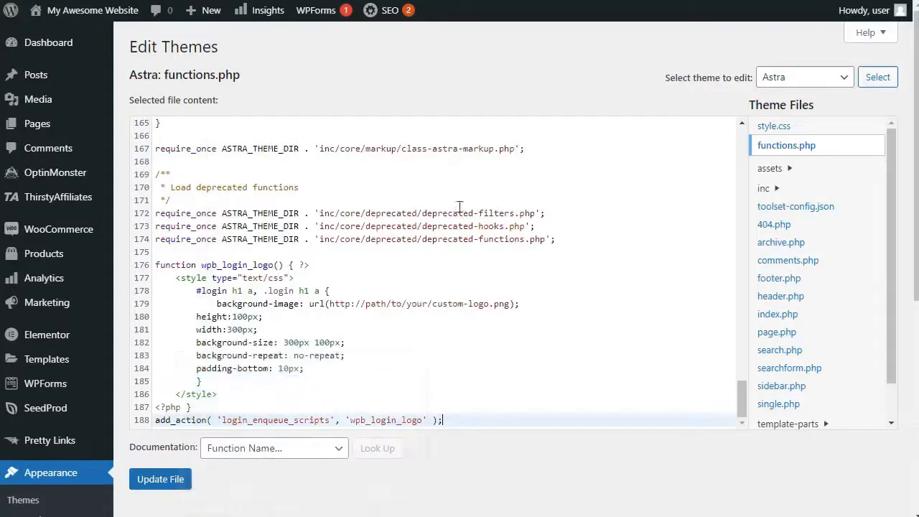
left_click_drag(330, 304, 509, 304)
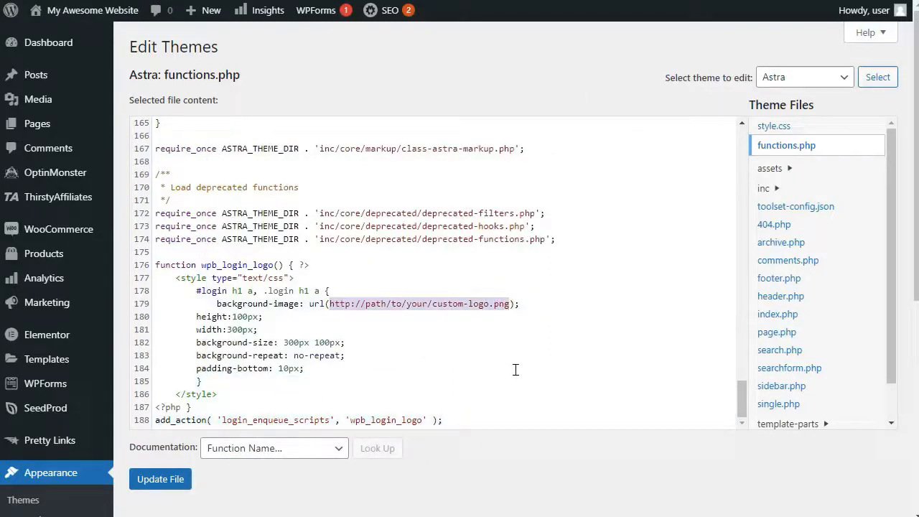
key("ctrl+v")
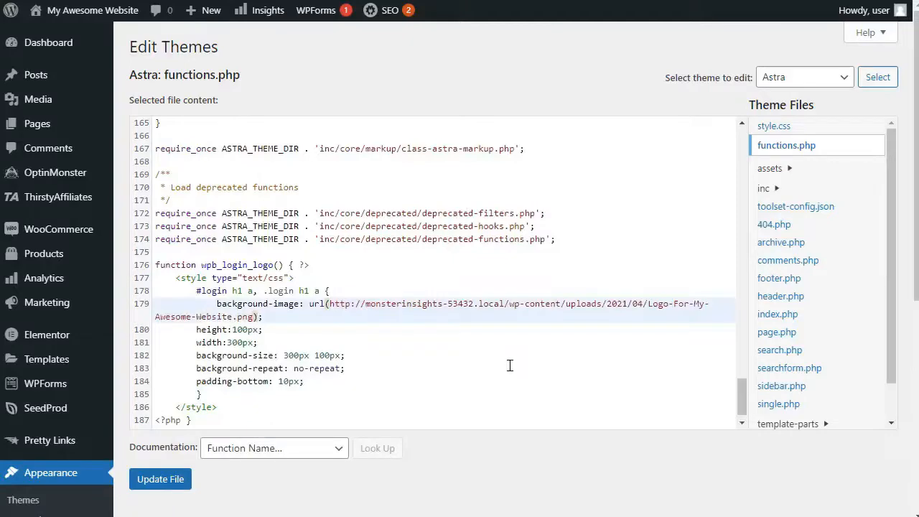